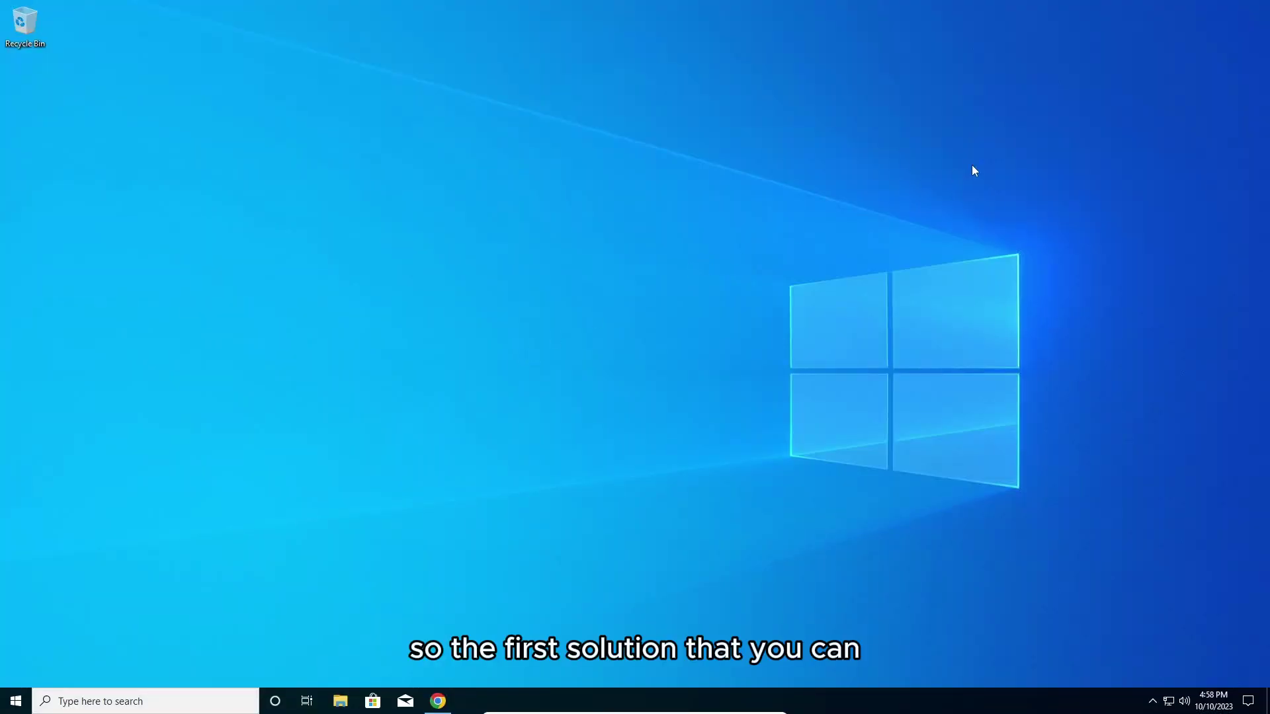
# Step: Search the Start menu for 'troubleshoot' and open the Troubleshoot settings page
pyautogui.click(17, 702)
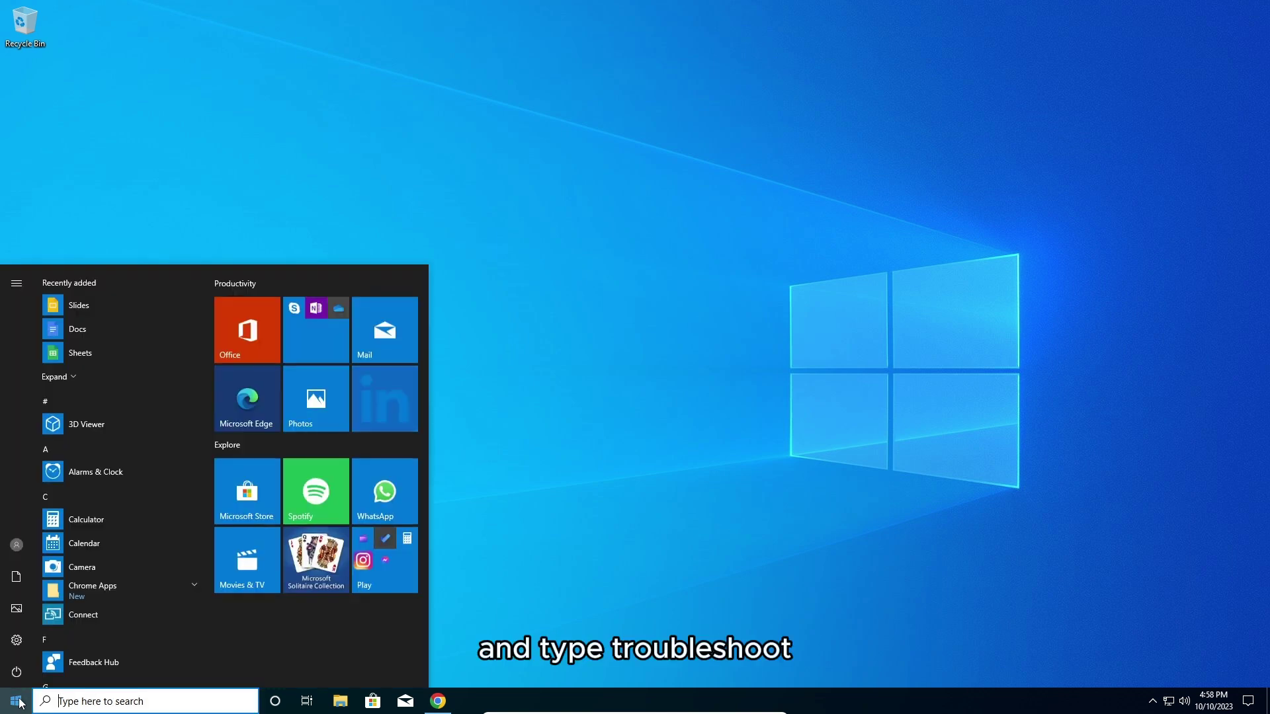
pyautogui.write('Troubleshoot')
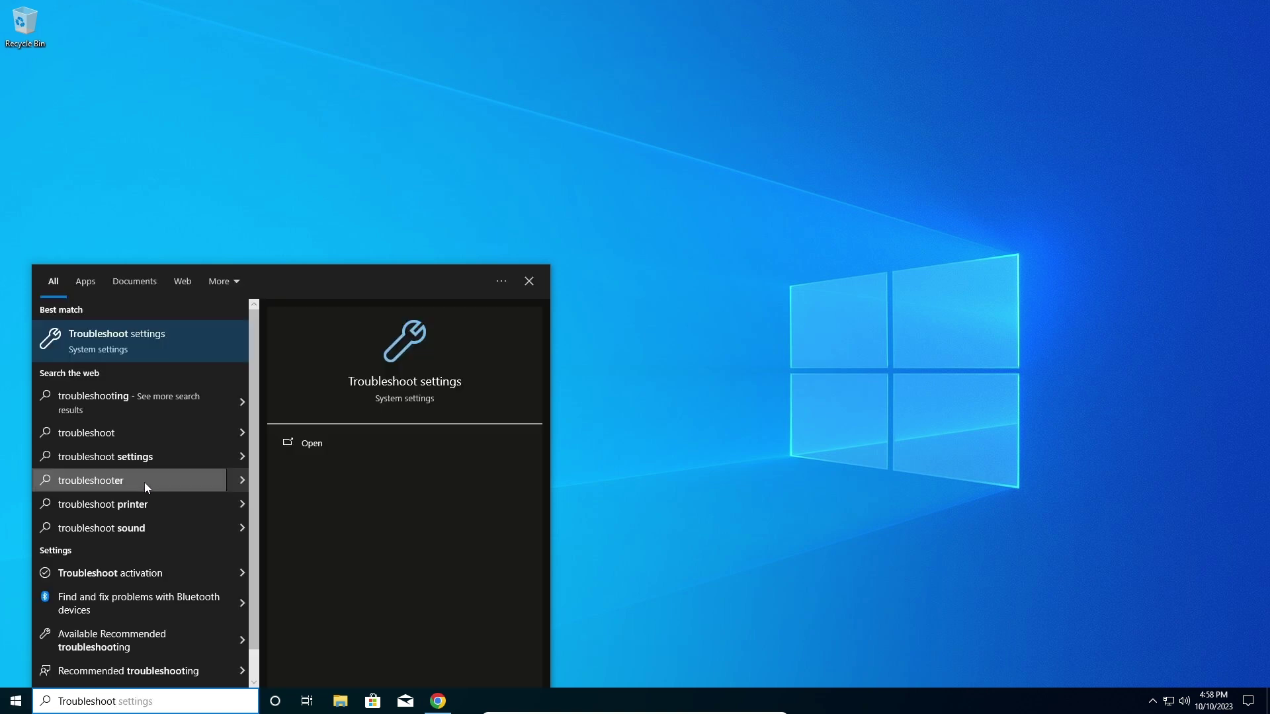
pyautogui.click(188, 339)
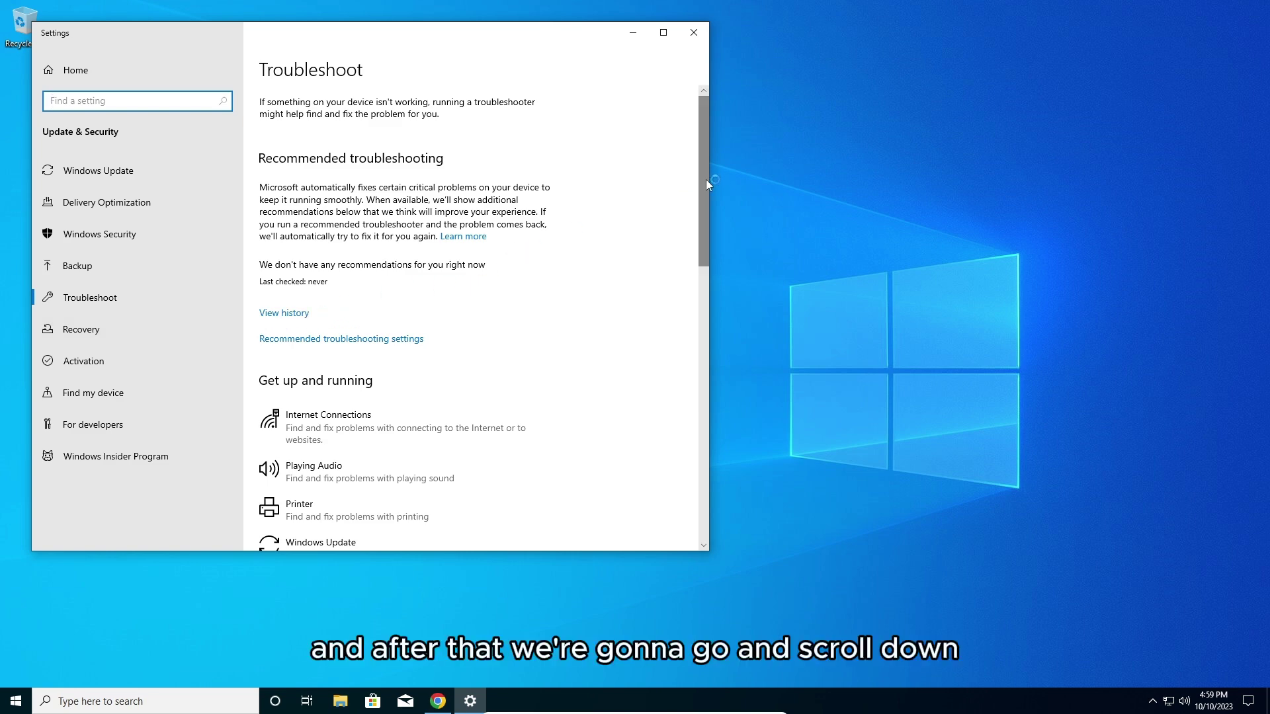
pyautogui.moveTo(705, 180); pyautogui.dragTo(707, 267)
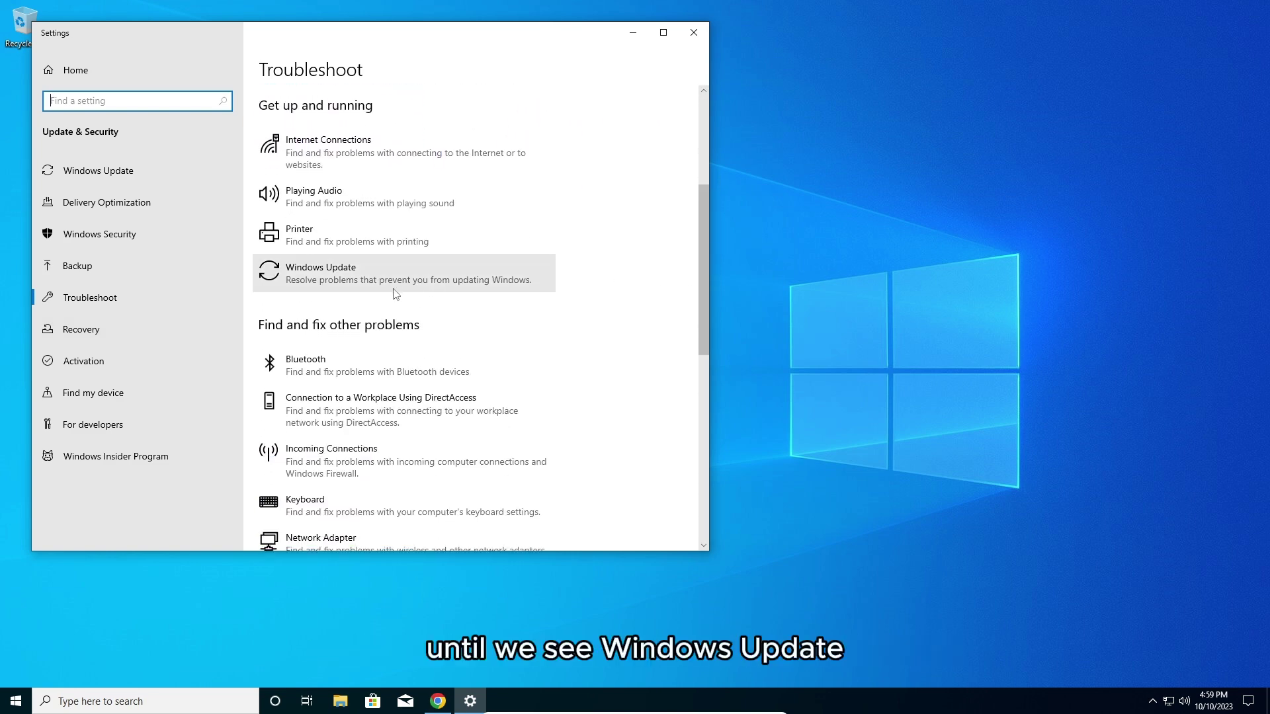
# Step: Run the Windows Update troubleshooter and close it after it finds no problem
pyautogui.click(369, 265)
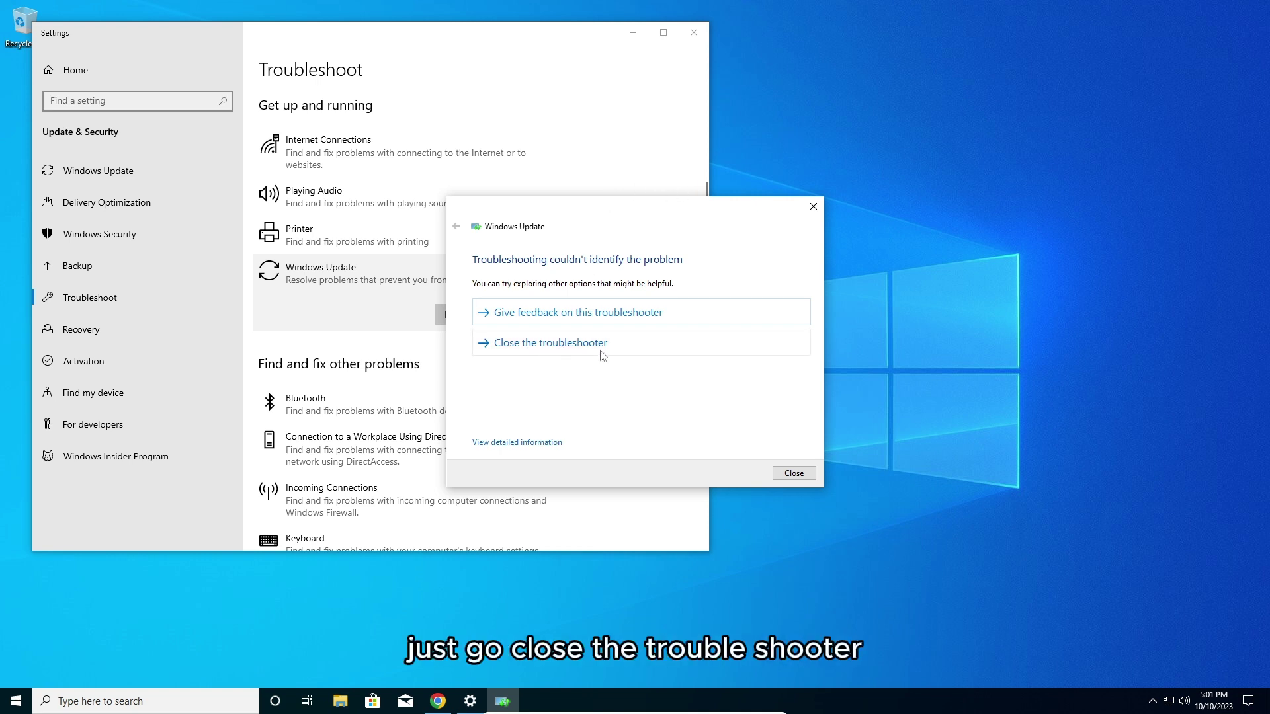
pyautogui.click(640, 346)
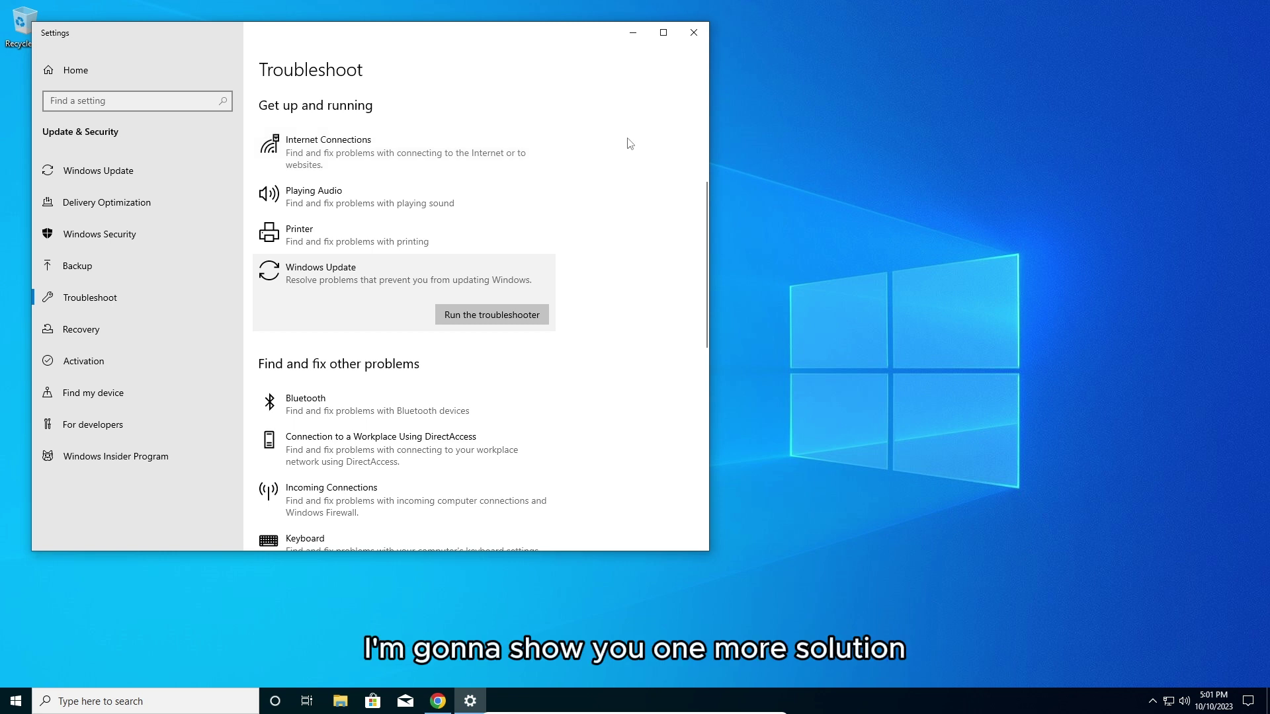
# Step: Close Settings and launch System Configuration via a Start menu search for 'msconfig'
pyautogui.click(695, 33)
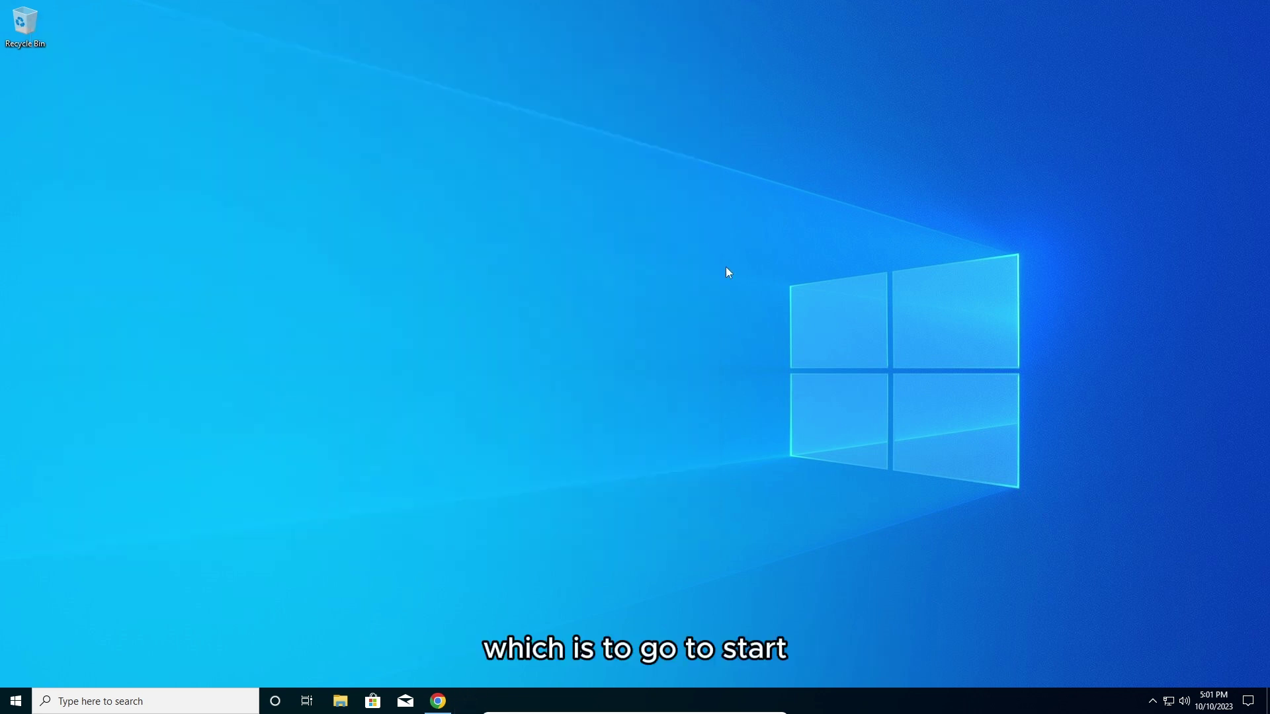
pyautogui.click(18, 701)
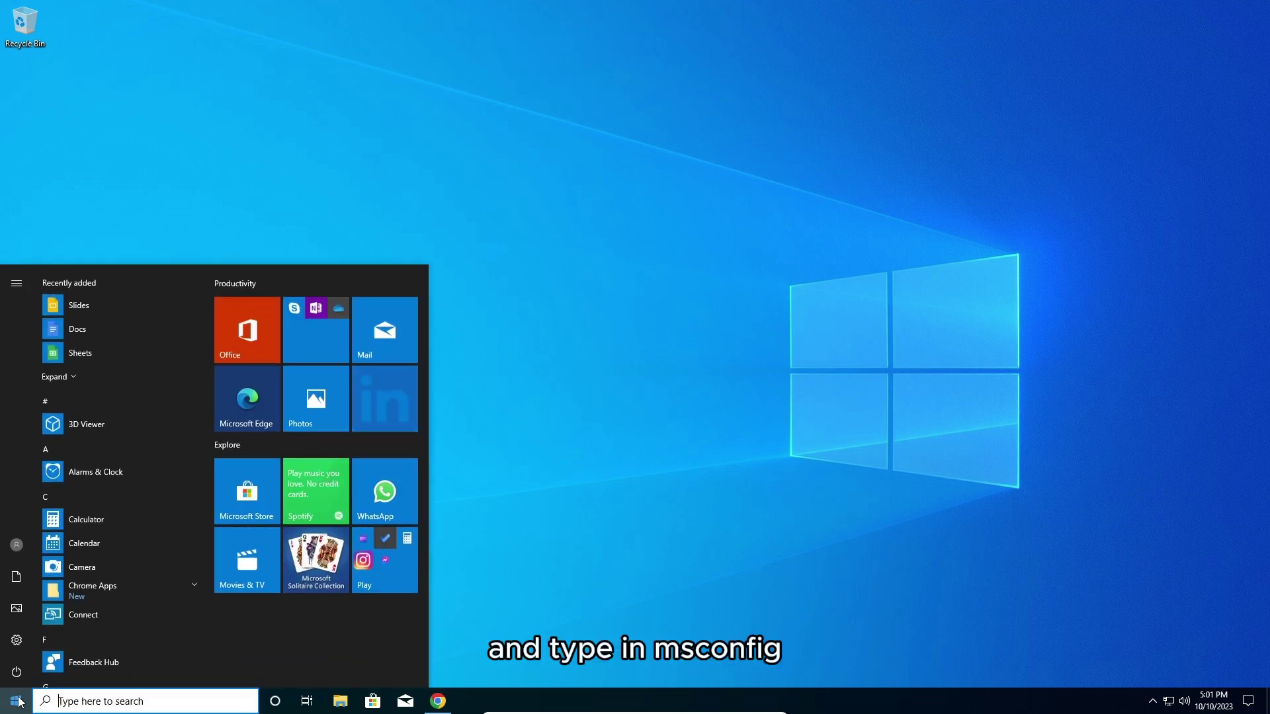
pyautogui.write('msco')
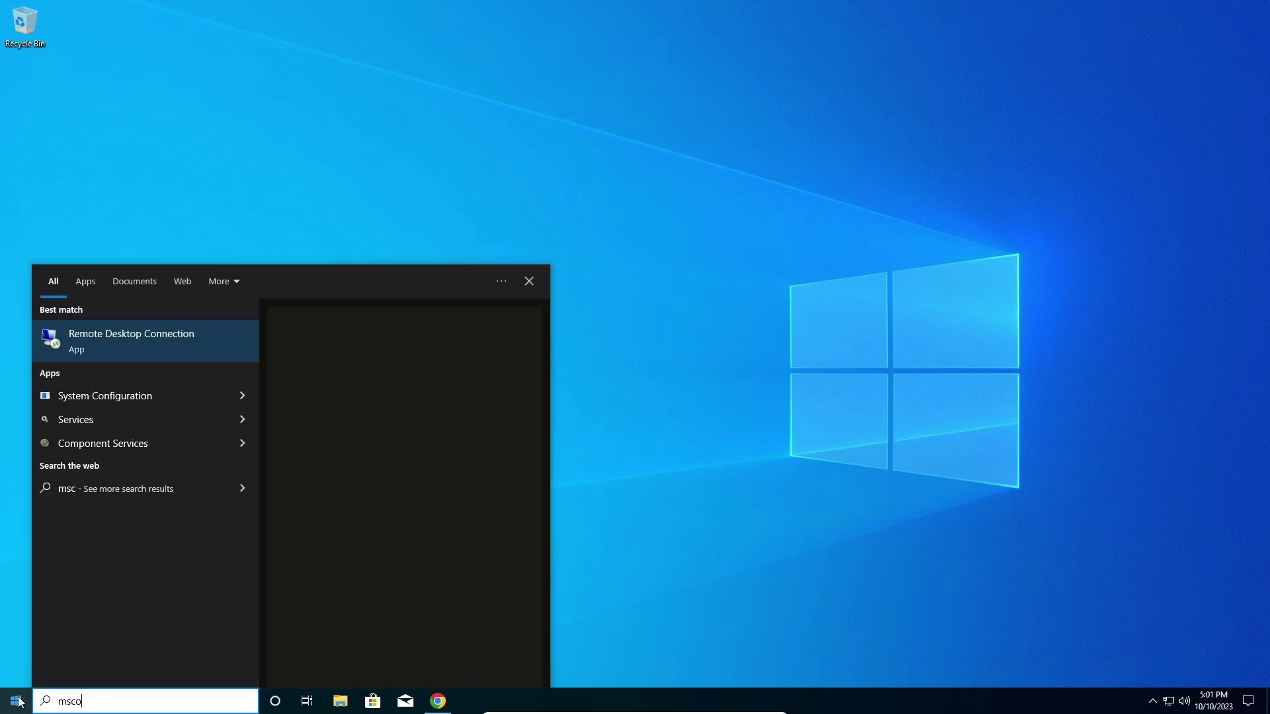
pyautogui.write('nfig')
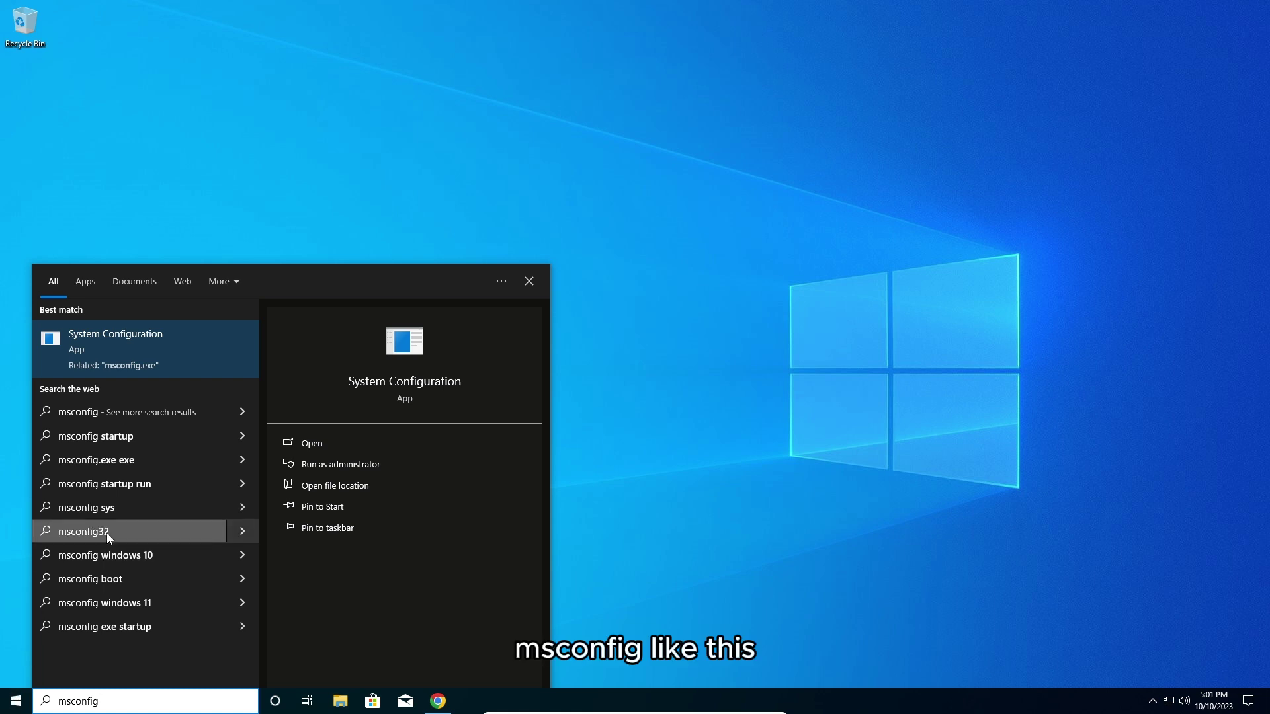
pyautogui.click(178, 332)
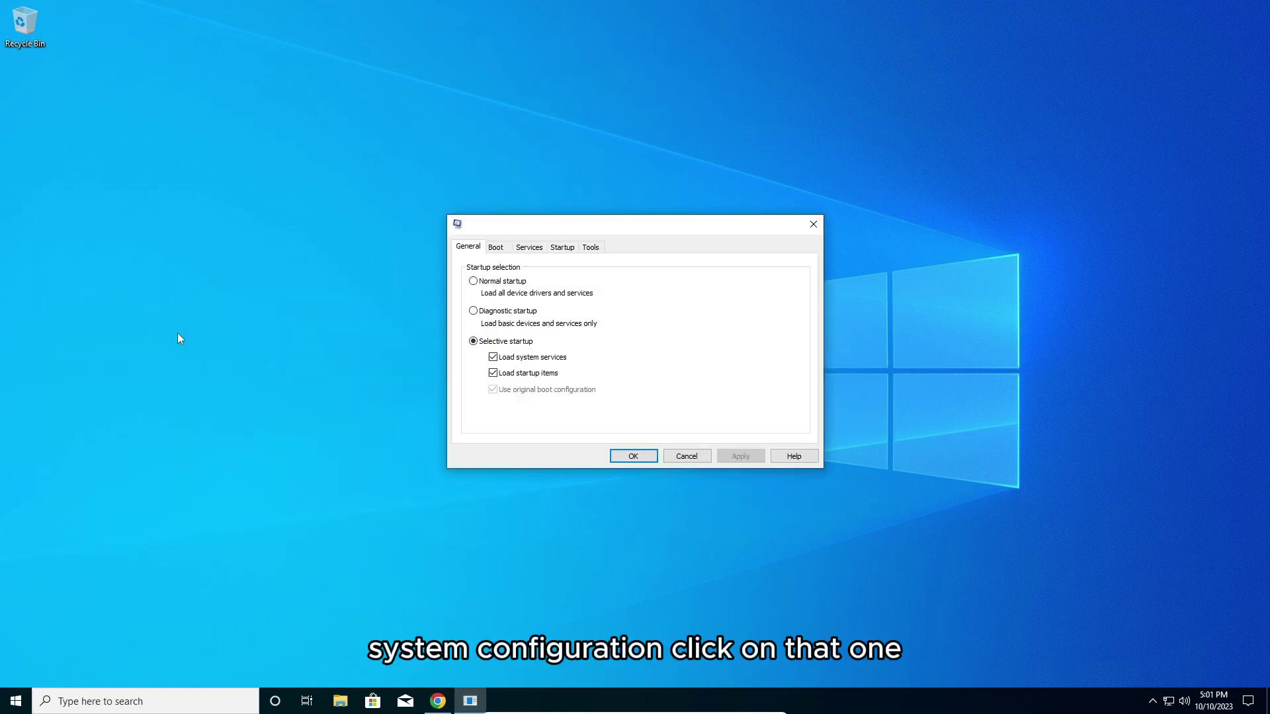
# Step: Hide all Microsoft services, disable the remaining services and apply, then show the Startup section
pyautogui.click(529, 249)
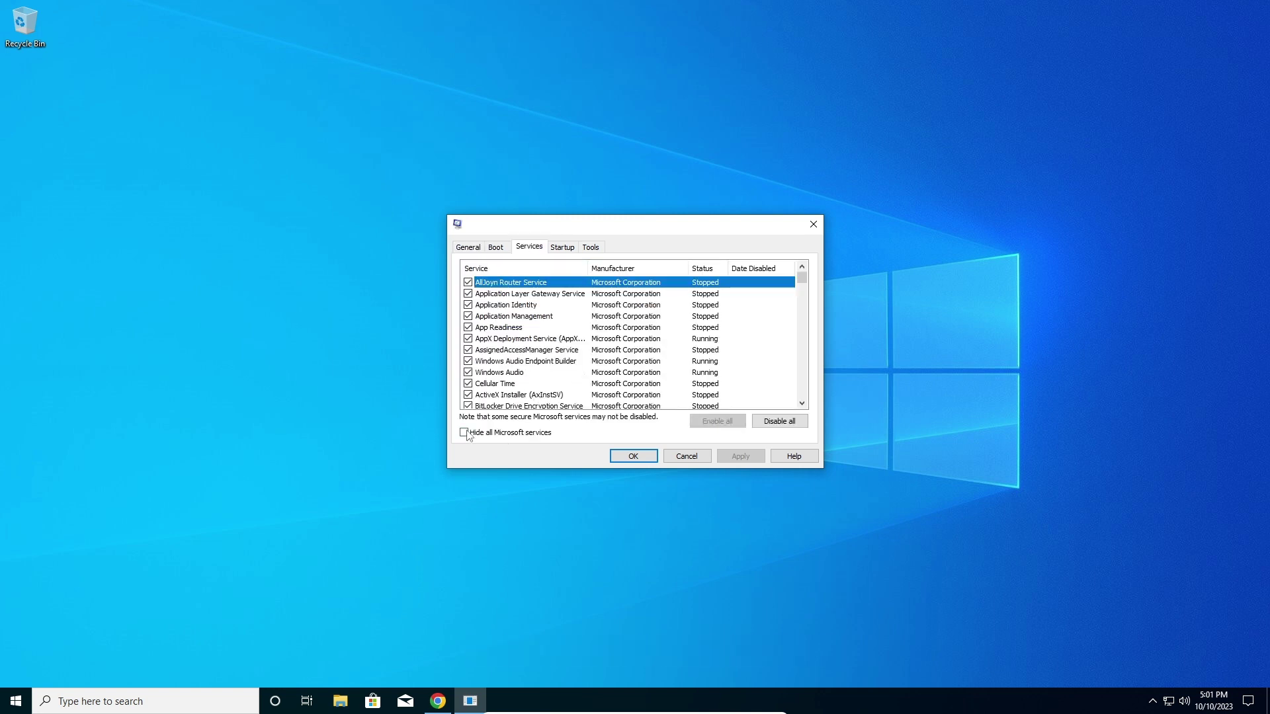
pyautogui.click(466, 435)
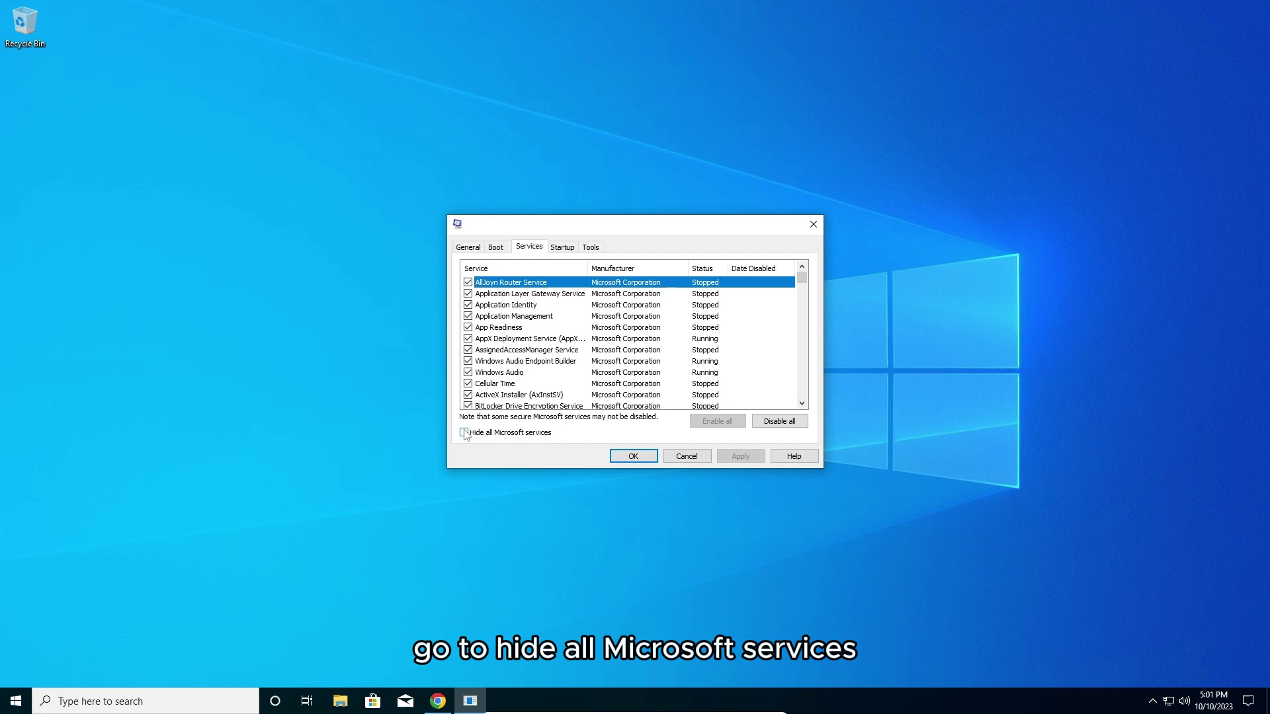
pyautogui.click(465, 434)
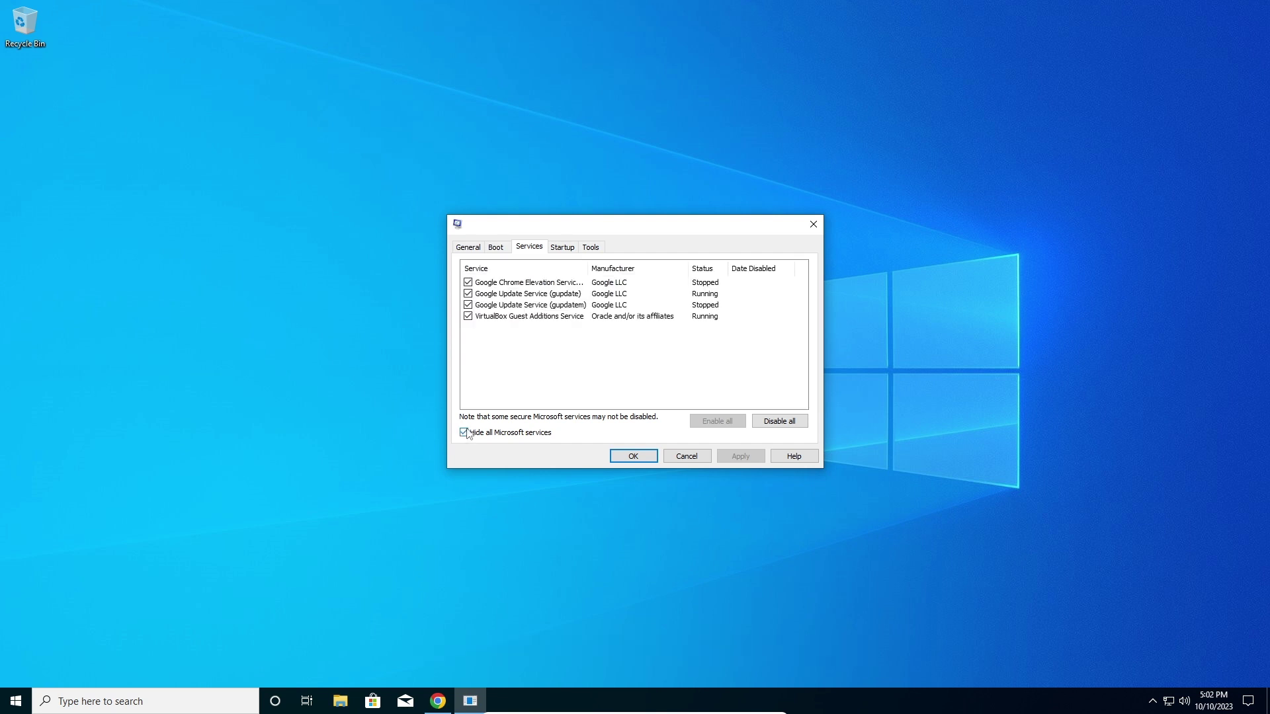
pyautogui.click(771, 425)
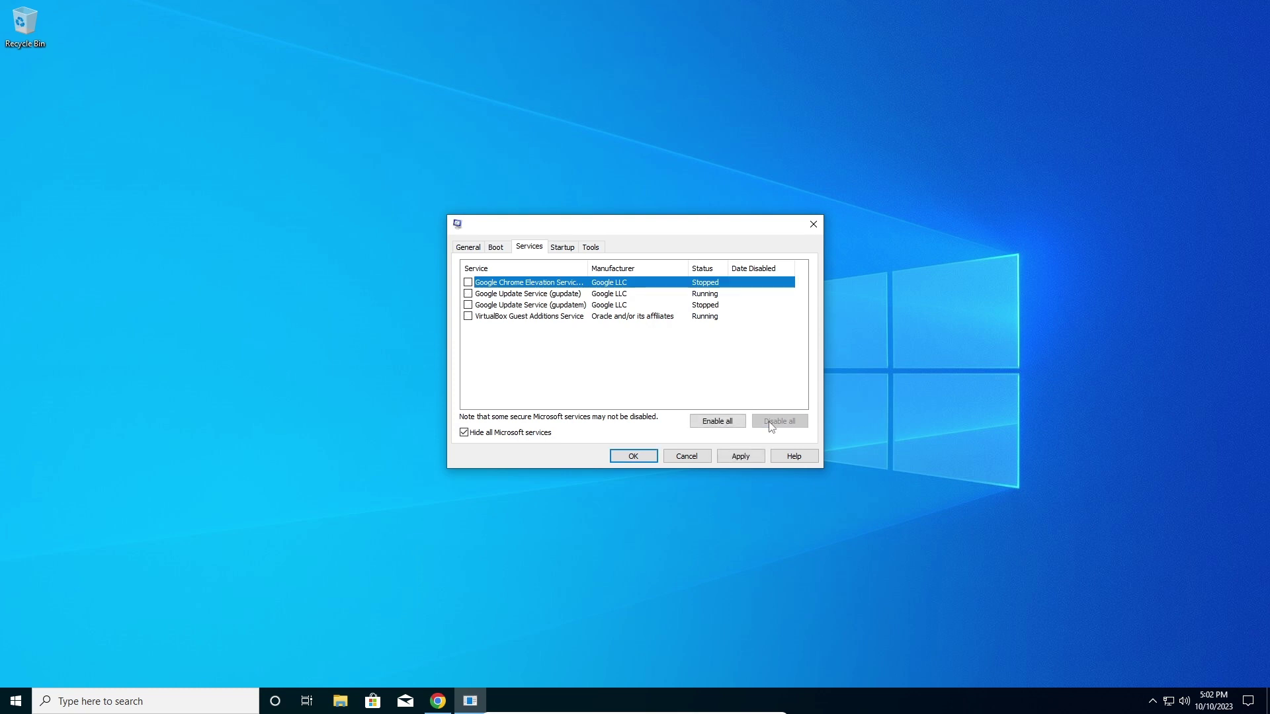
pyautogui.click(740, 457)
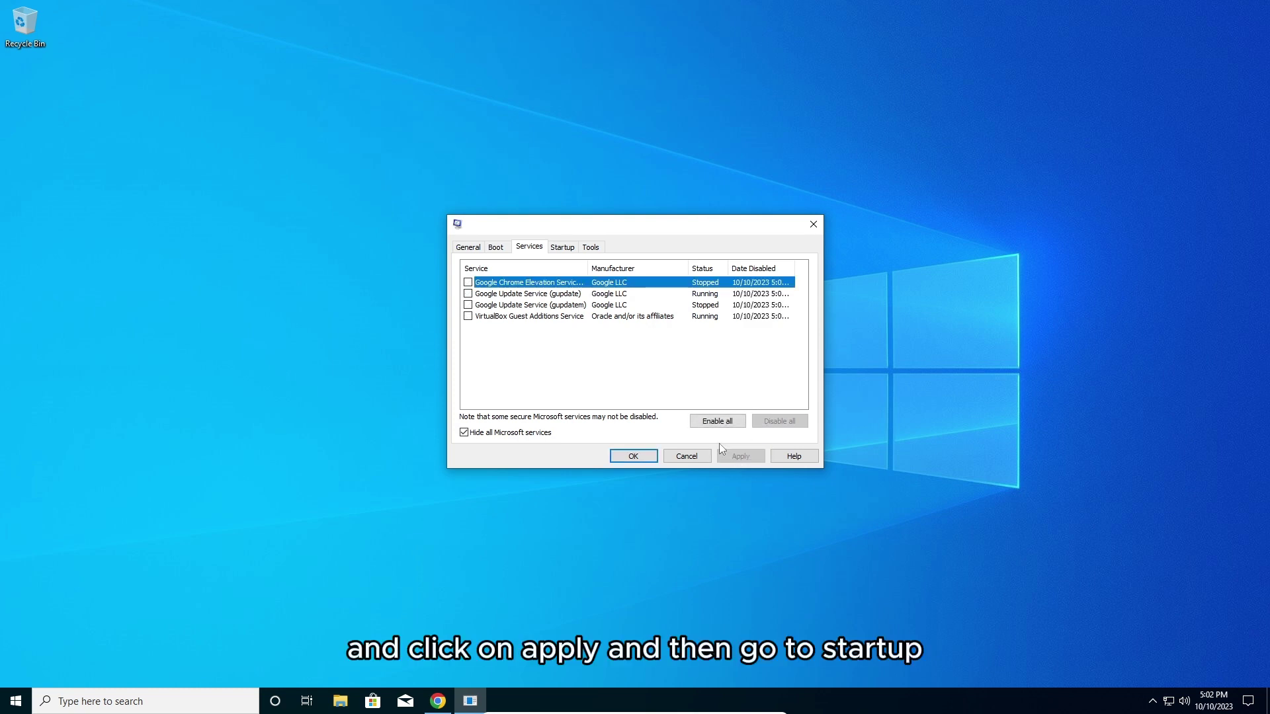
pyautogui.click(562, 247)
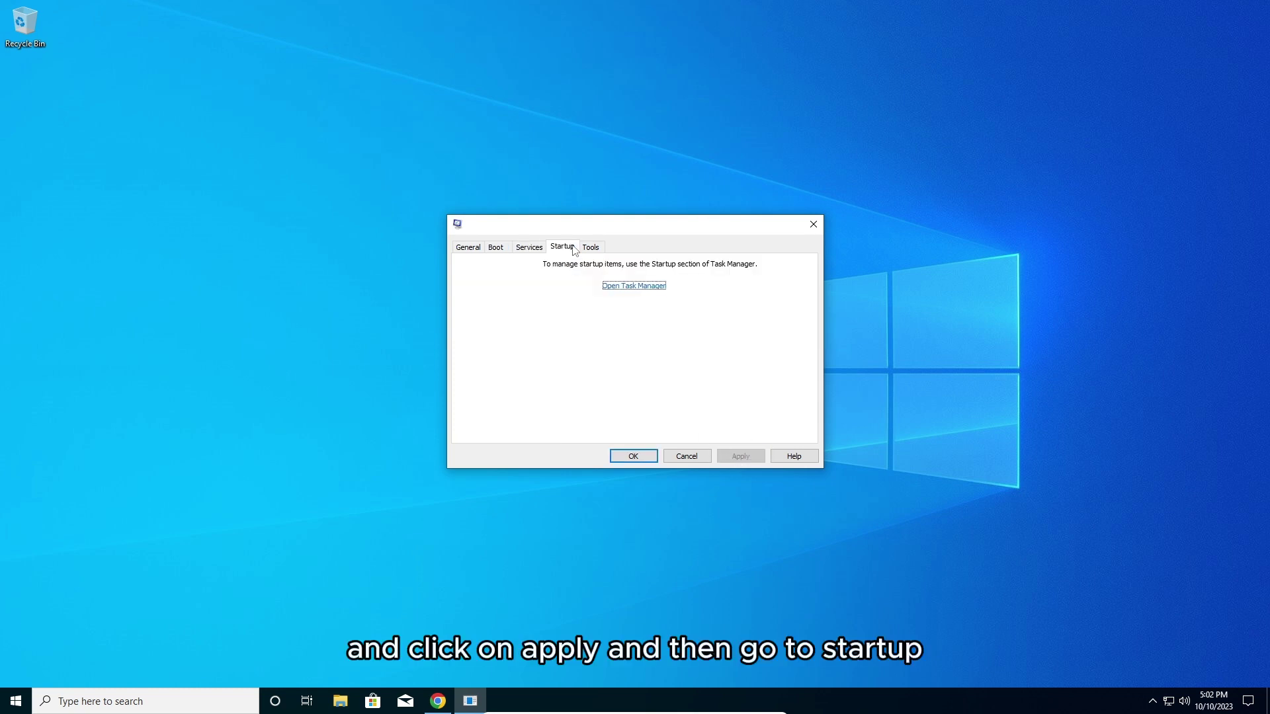
# Step: Disable OneDrive, Edge Update, Edge, VirtualBox and Windows Security as startup apps in Task Manager
pyautogui.click(615, 287)
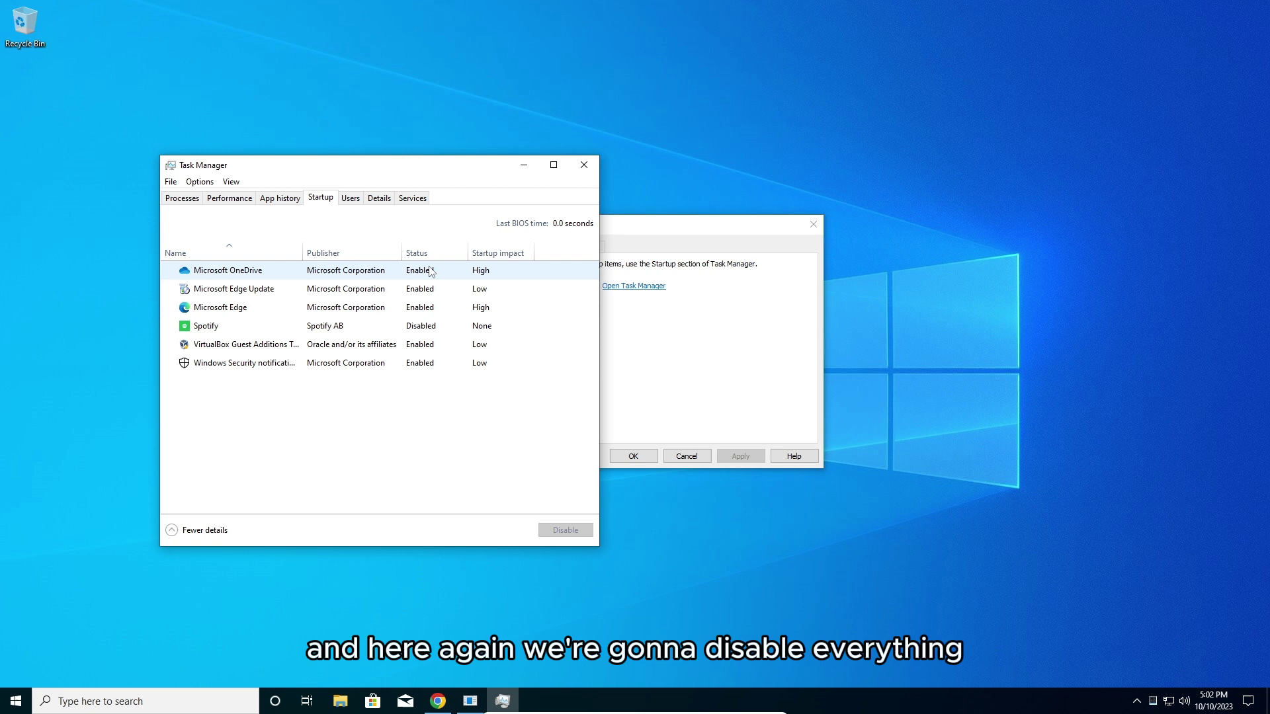
pyautogui.click(432, 273)
pyautogui.click(563, 529)
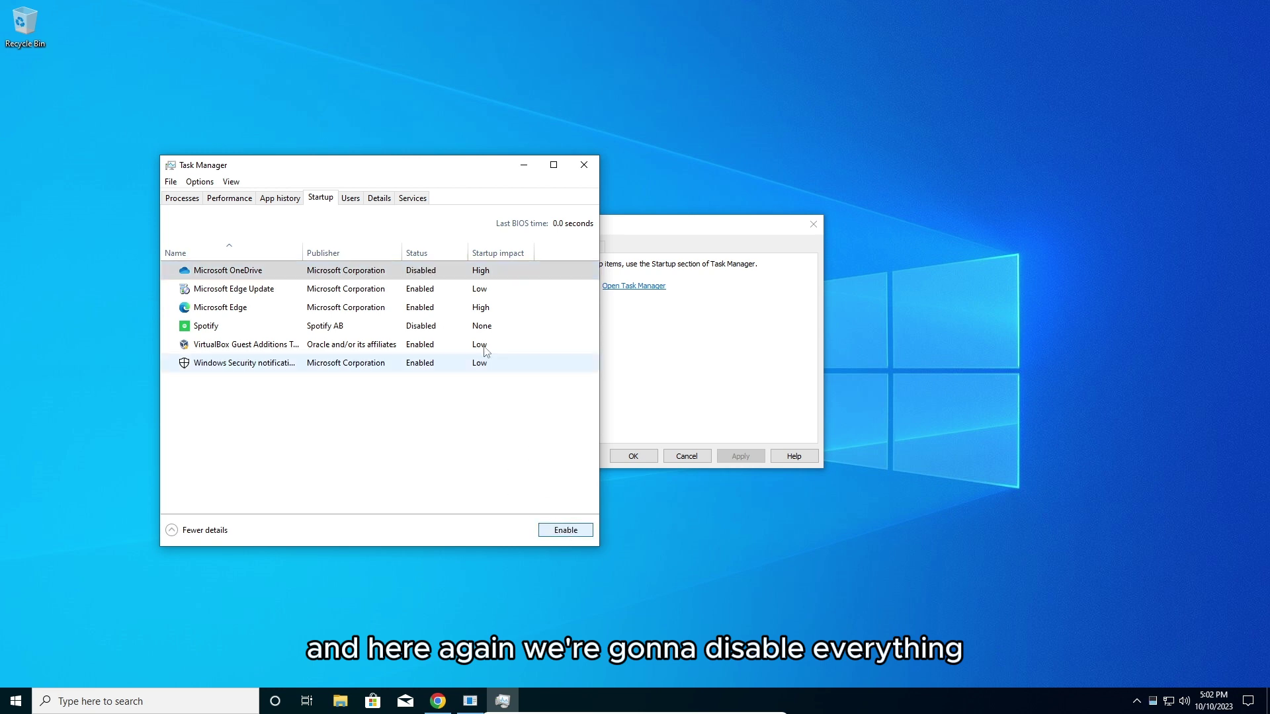
pyautogui.click(443, 289)
pyautogui.click(565, 530)
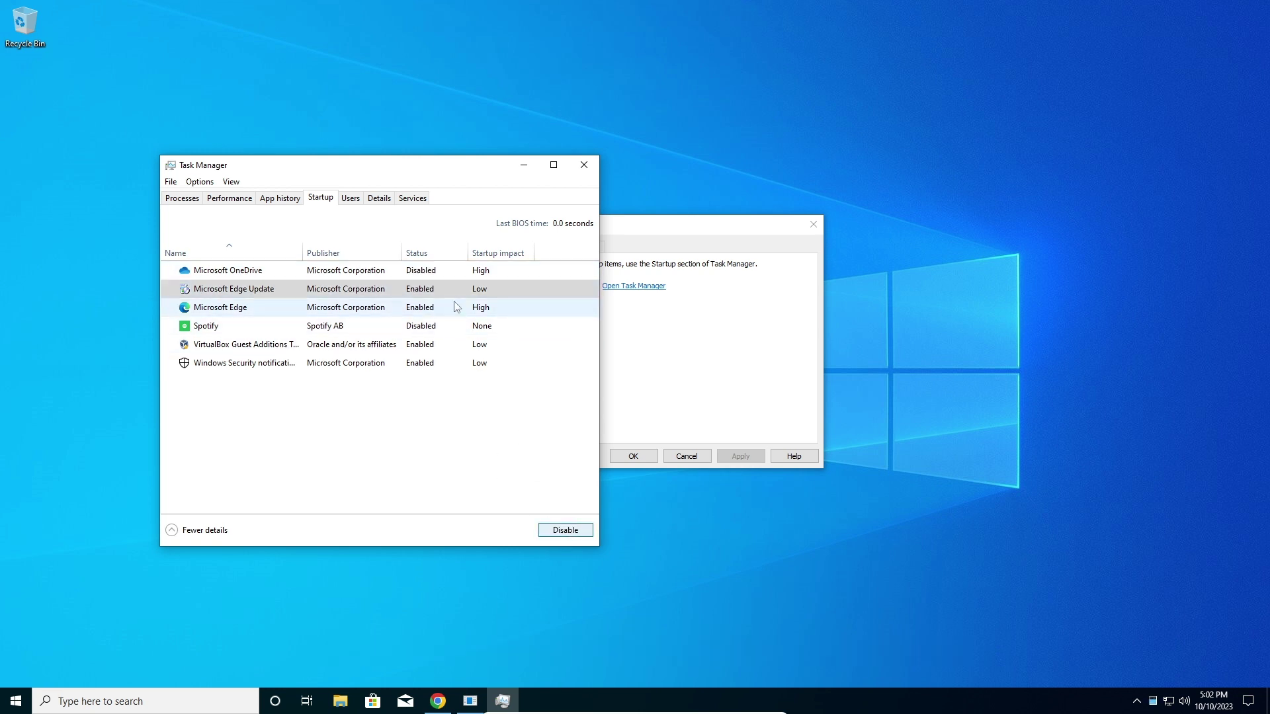
pyautogui.click(452, 309)
pyautogui.click(564, 532)
pyautogui.click(451, 346)
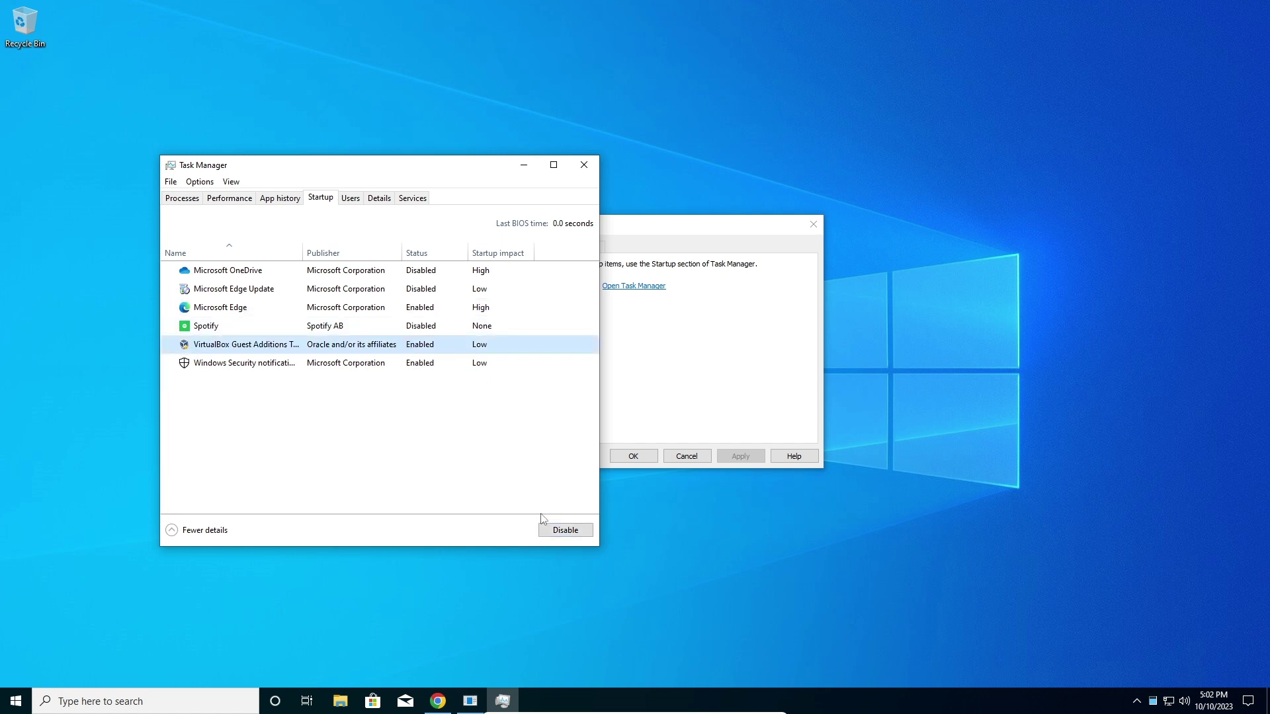
pyautogui.click(545, 526)
pyautogui.click(447, 363)
pyautogui.click(565, 530)
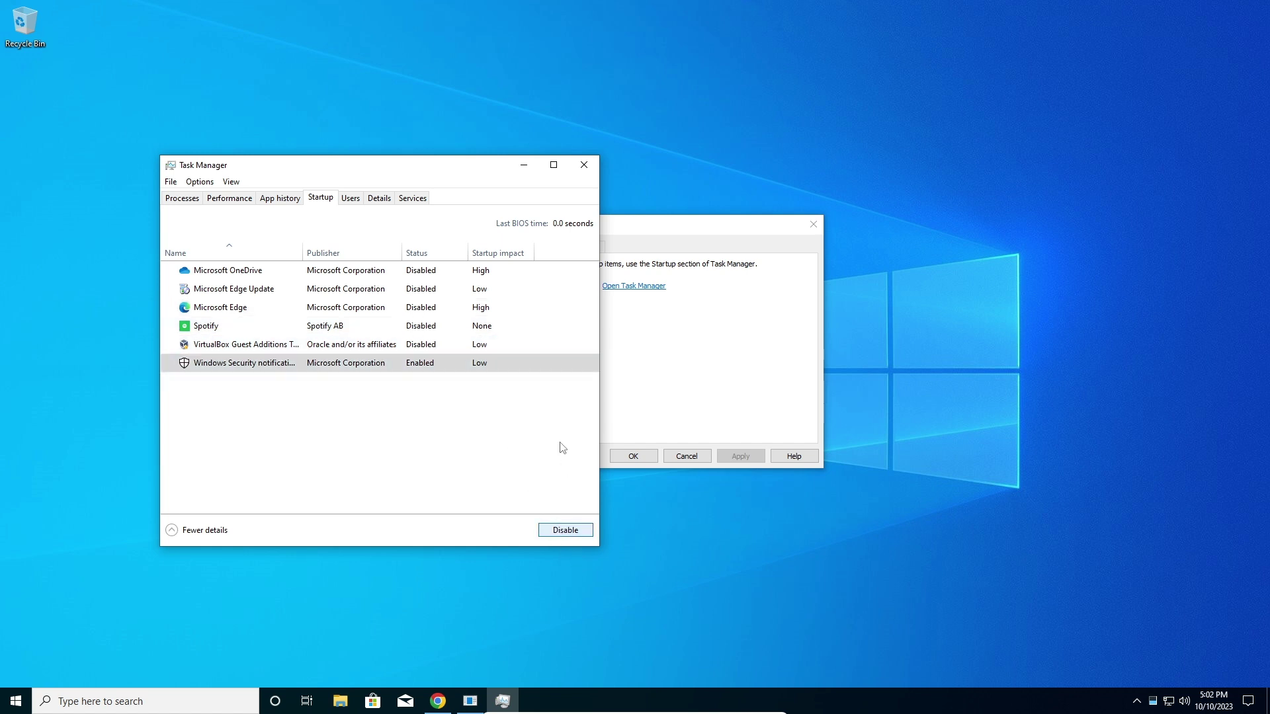
# Step: Close Task Manager, confirm the System Configuration changes with OK and dismiss the restart prompt
pyautogui.click(586, 165)
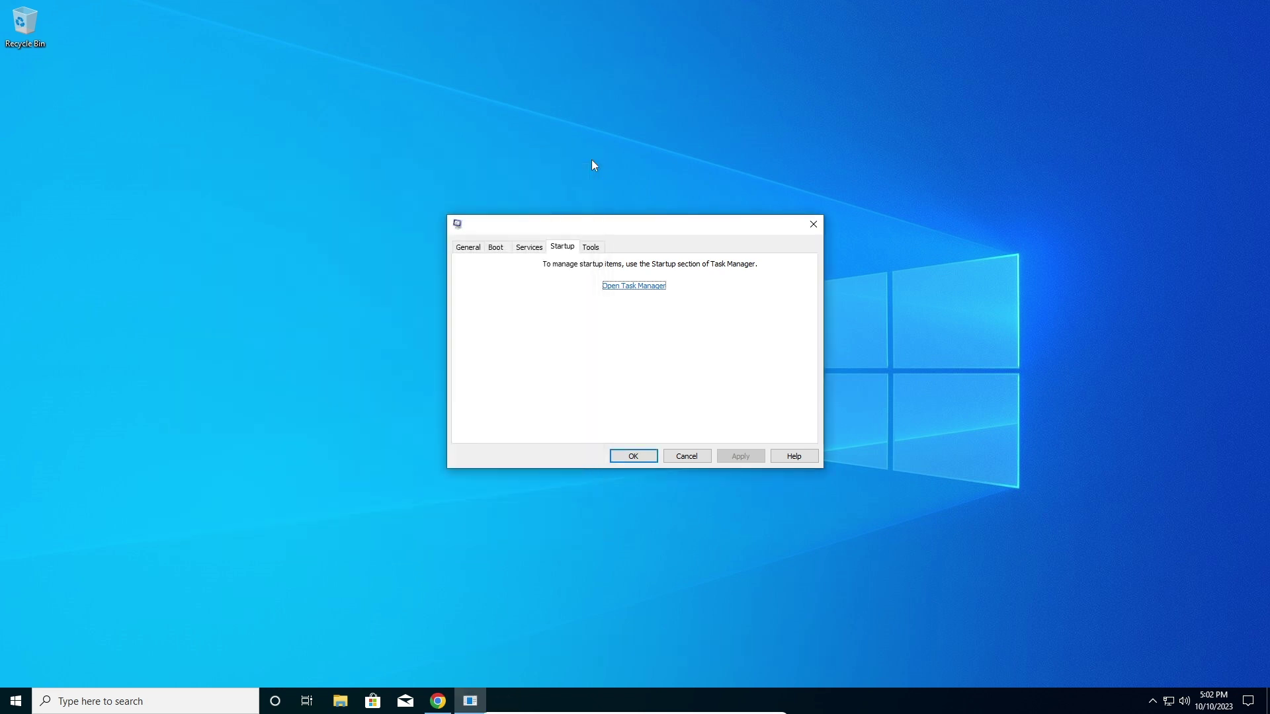
pyautogui.click(645, 458)
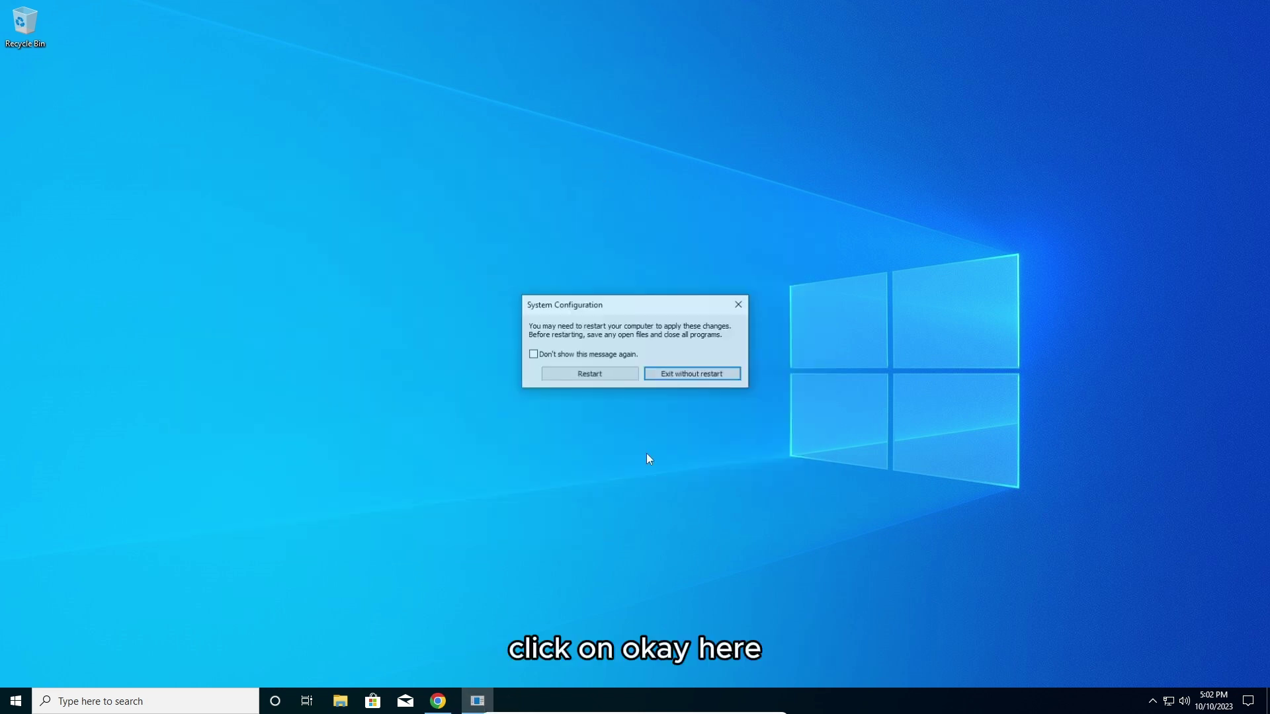
pyautogui.click(594, 377)
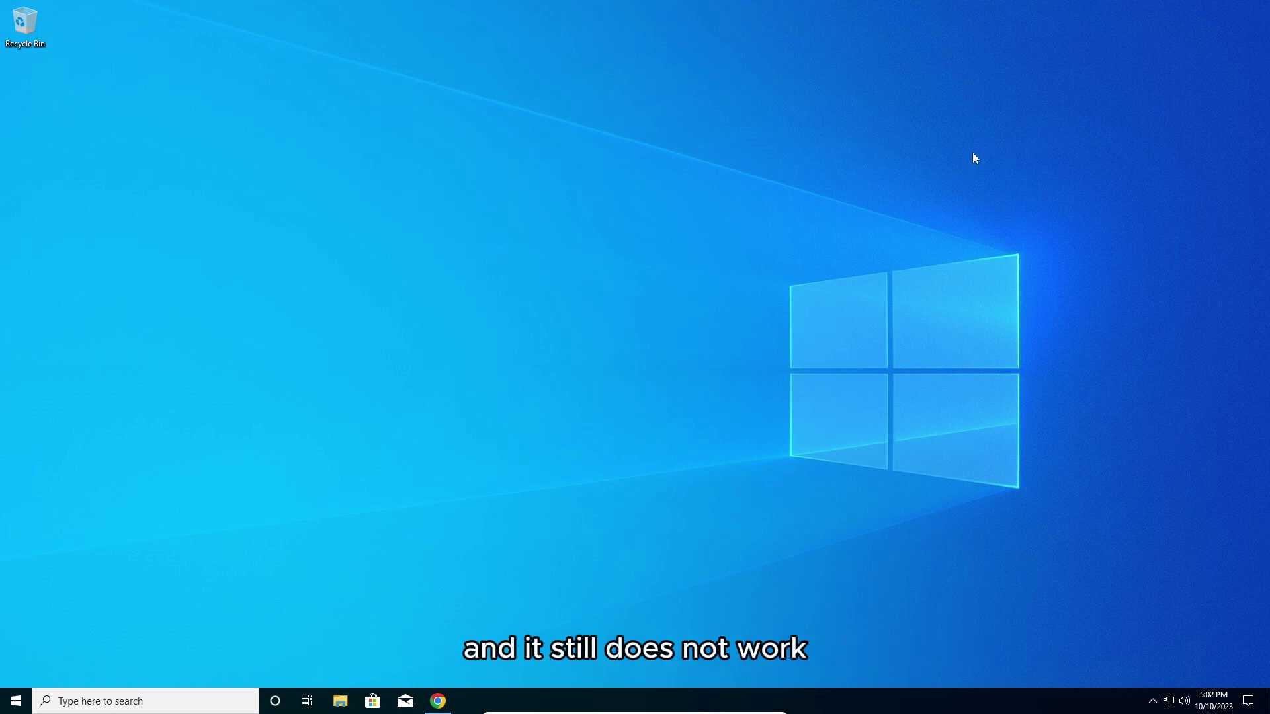
# Step: From the Microsoft Community article, download the Windows 10 update reset script zip and check it finished
pyautogui.click(442, 701)
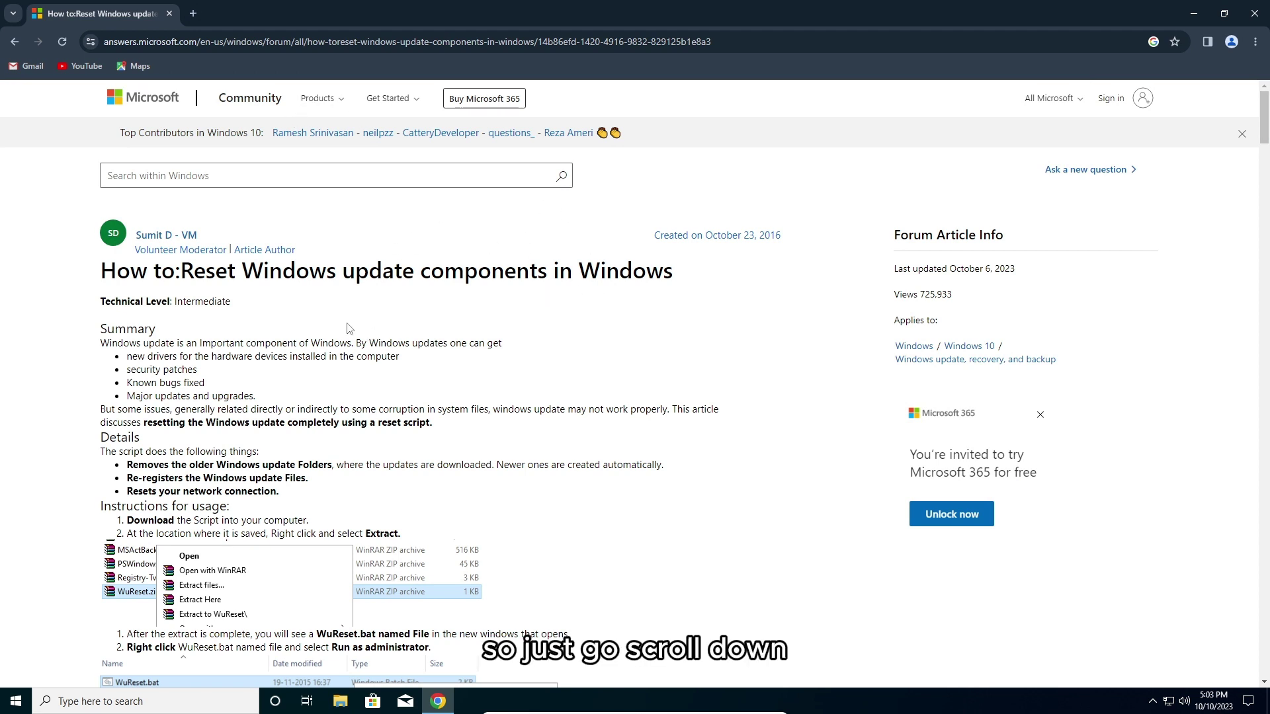
pyautogui.scroll(-3, 347, 328)
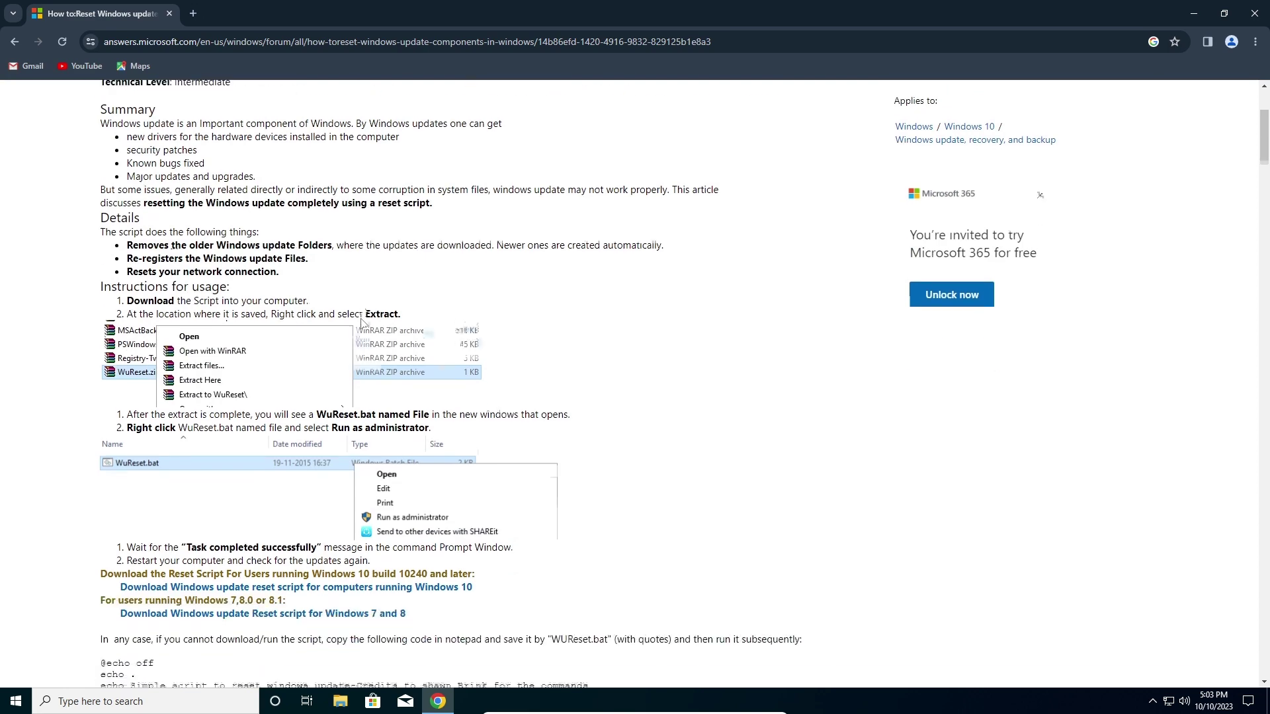
pyautogui.scroll(-3, 363, 322)
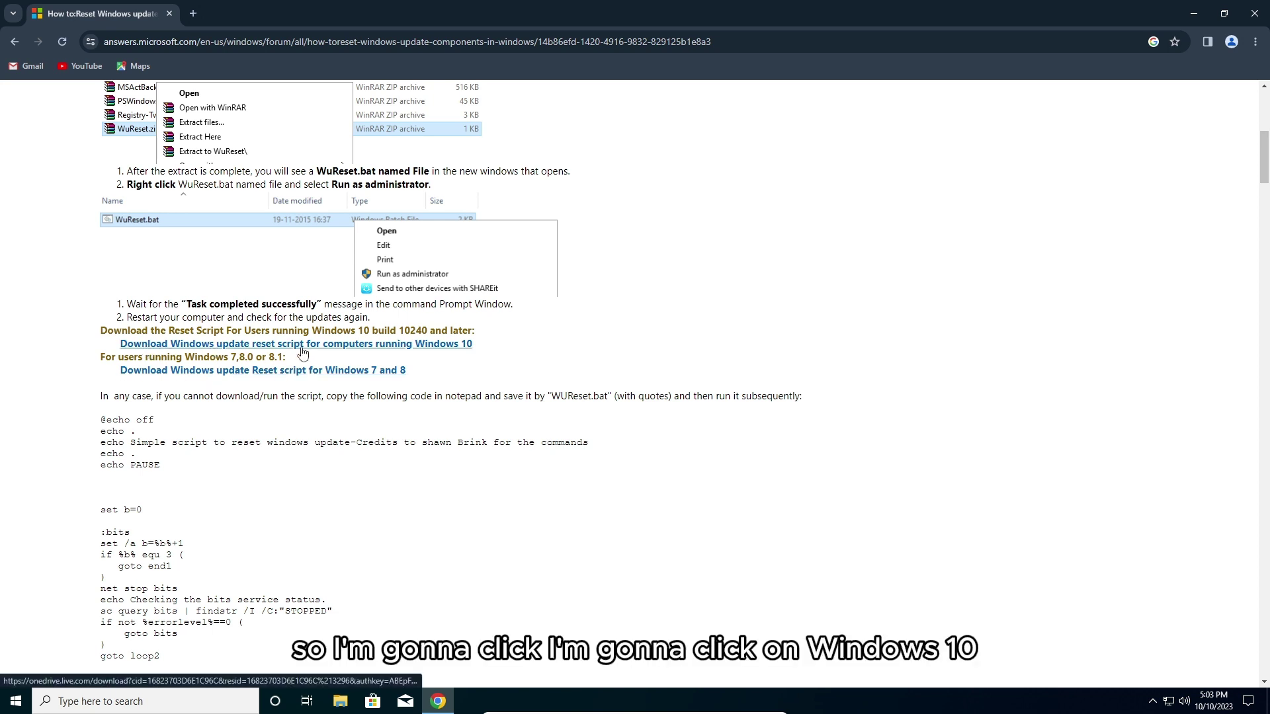
pyautogui.click(460, 345)
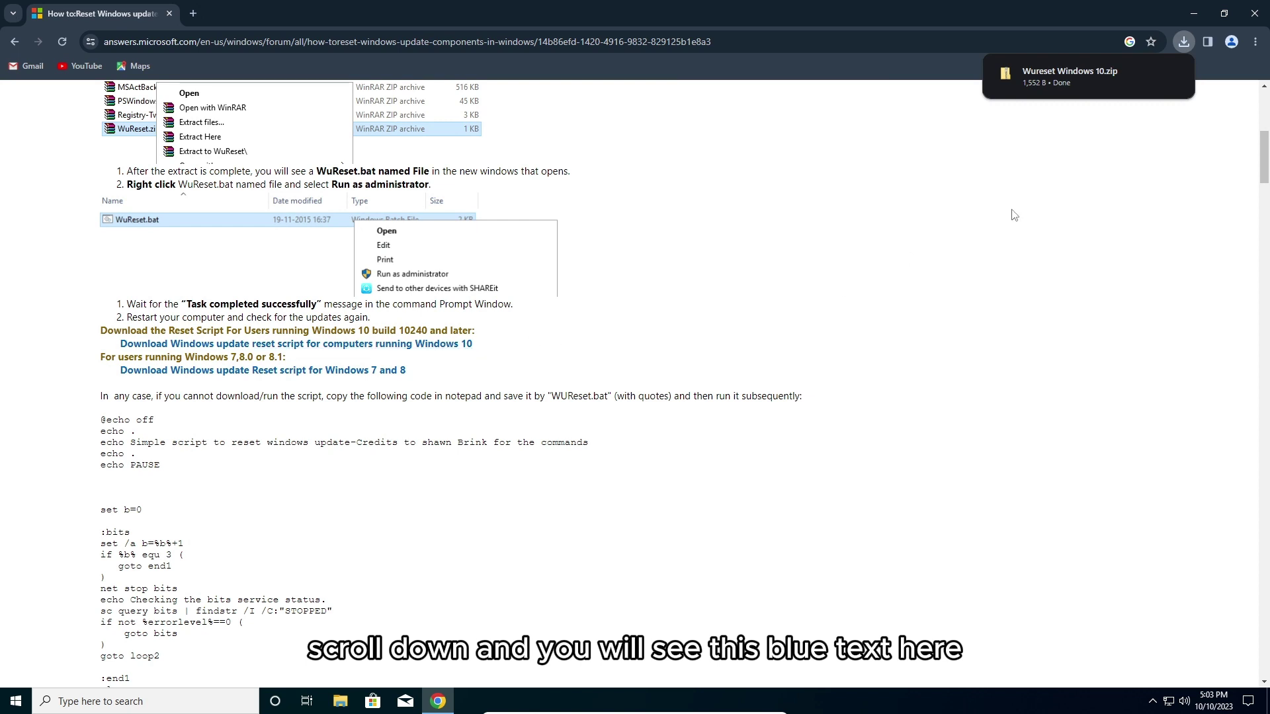
pyautogui.click(1185, 41)
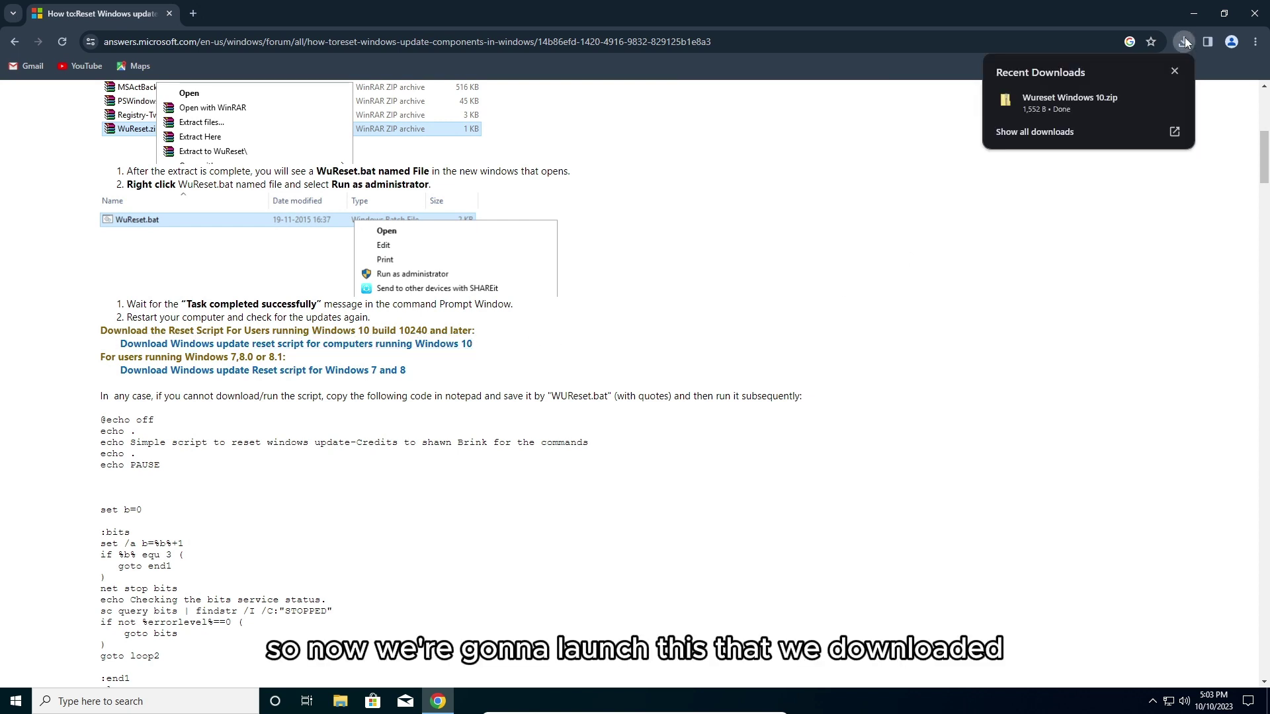
pyautogui.moveTo(1071, 103)
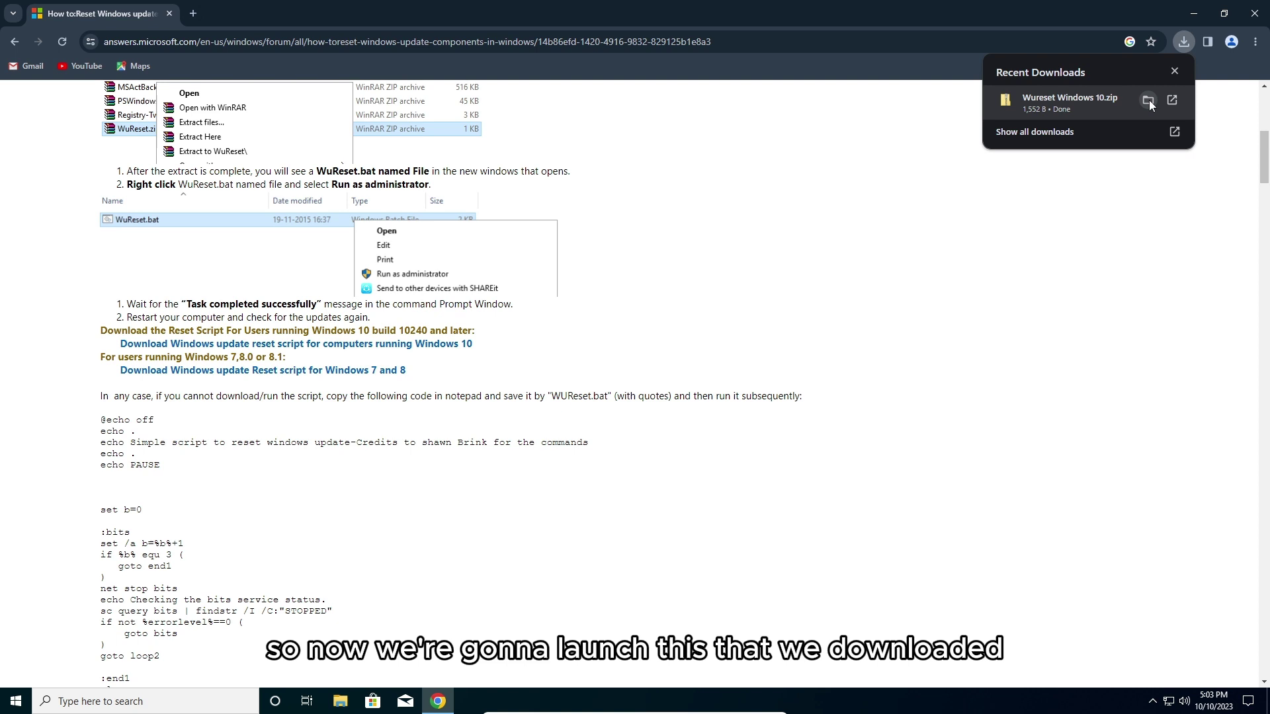
# Step: Extract the WuReset batch file from the downloaded zip into the Wureset Windows 10 folder in Downloads
pyautogui.click(1110, 105)
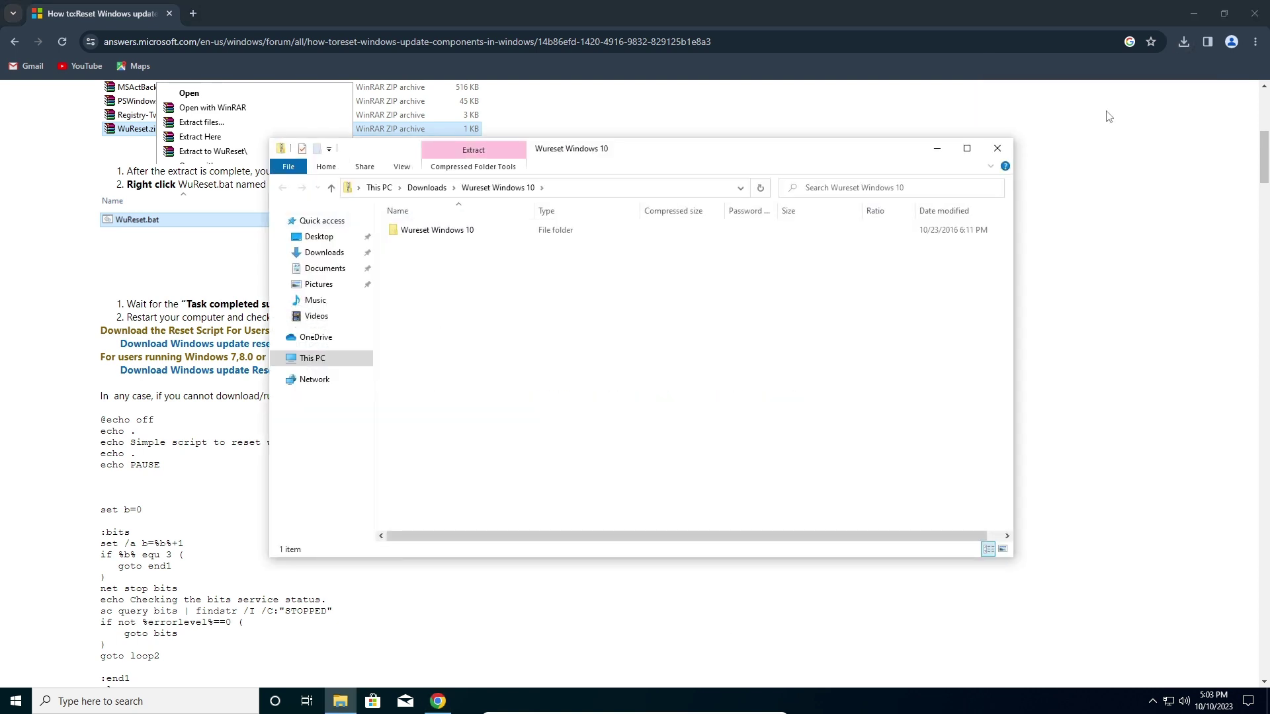
pyautogui.click(475, 233)
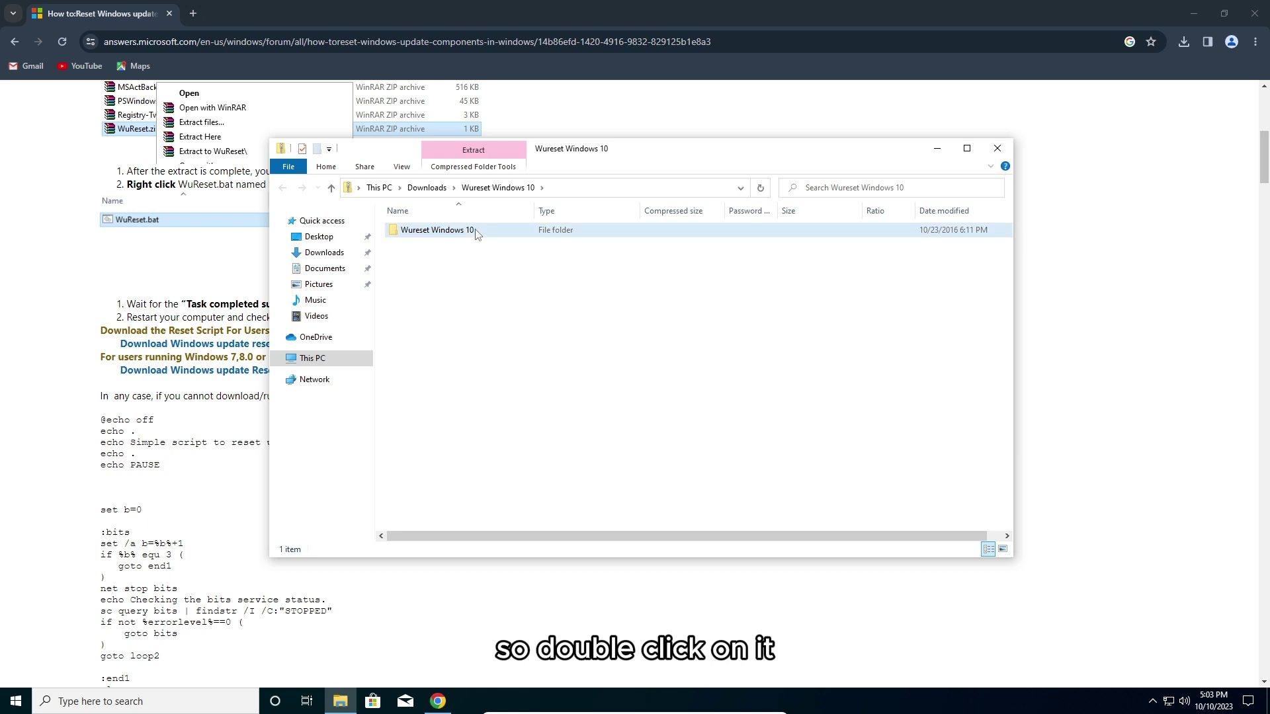
pyautogui.doubleClick(475, 233)
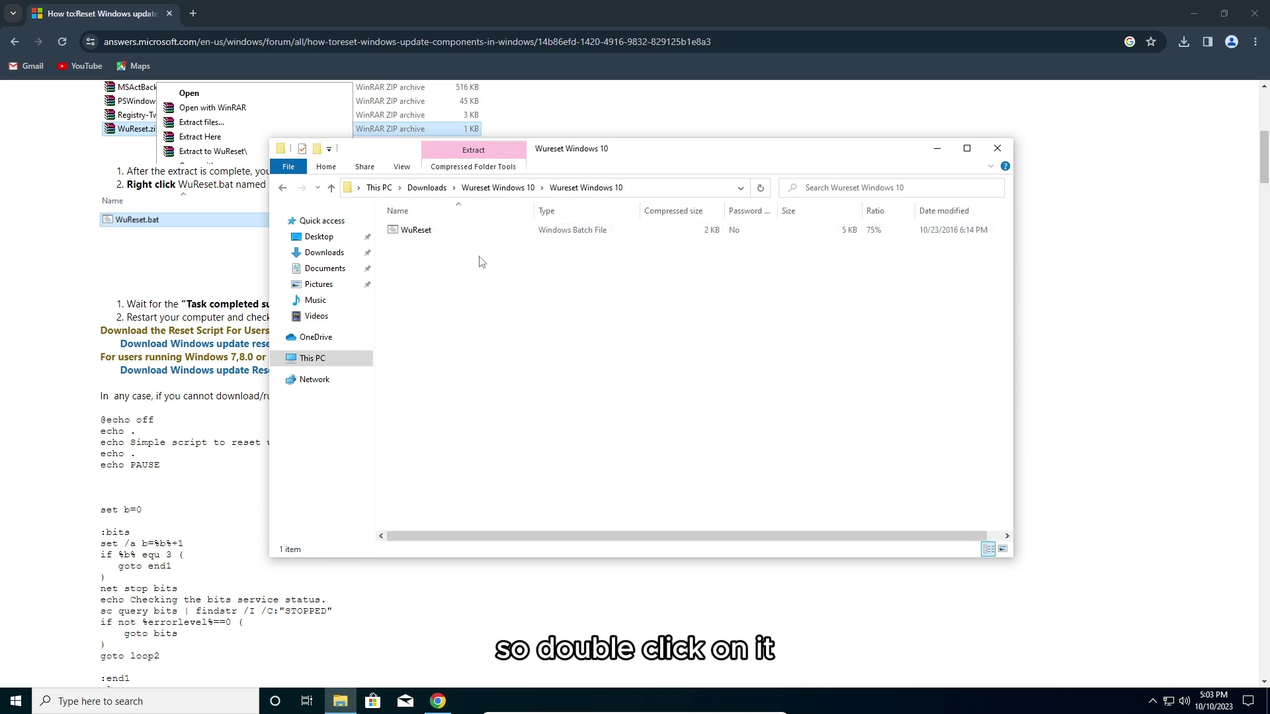
pyautogui.rightClick(434, 233)
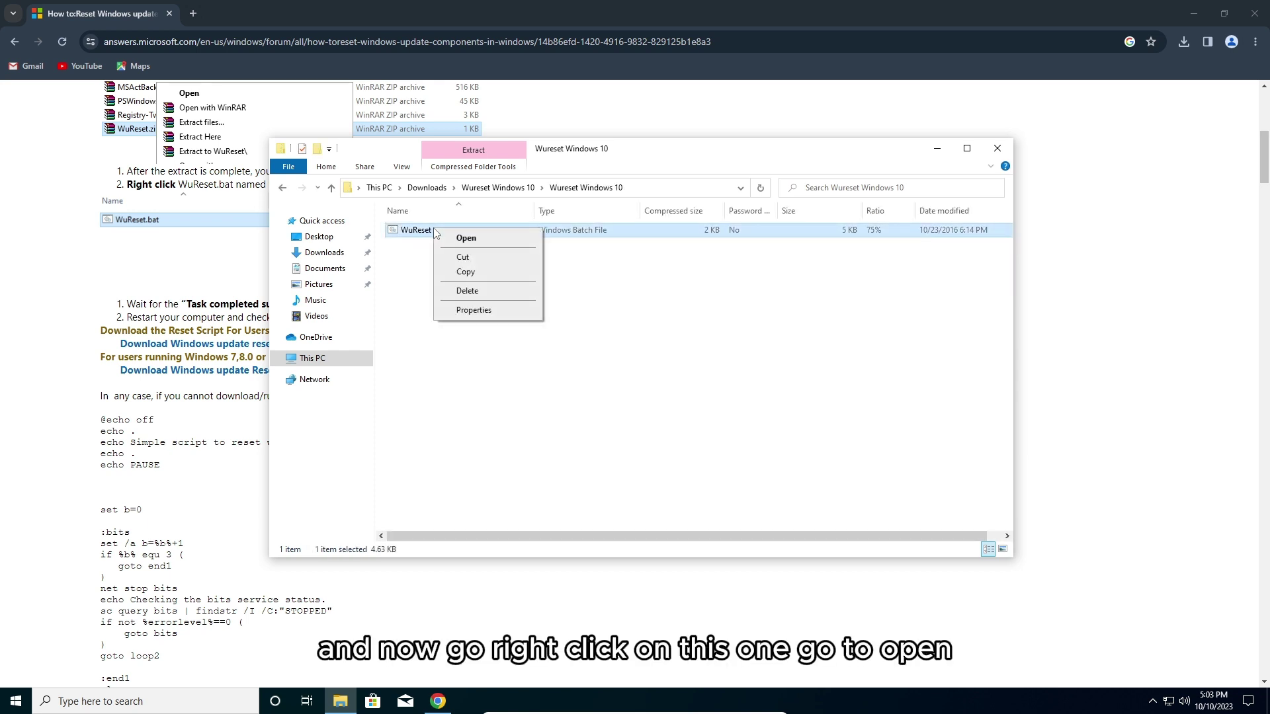
pyautogui.click(485, 242)
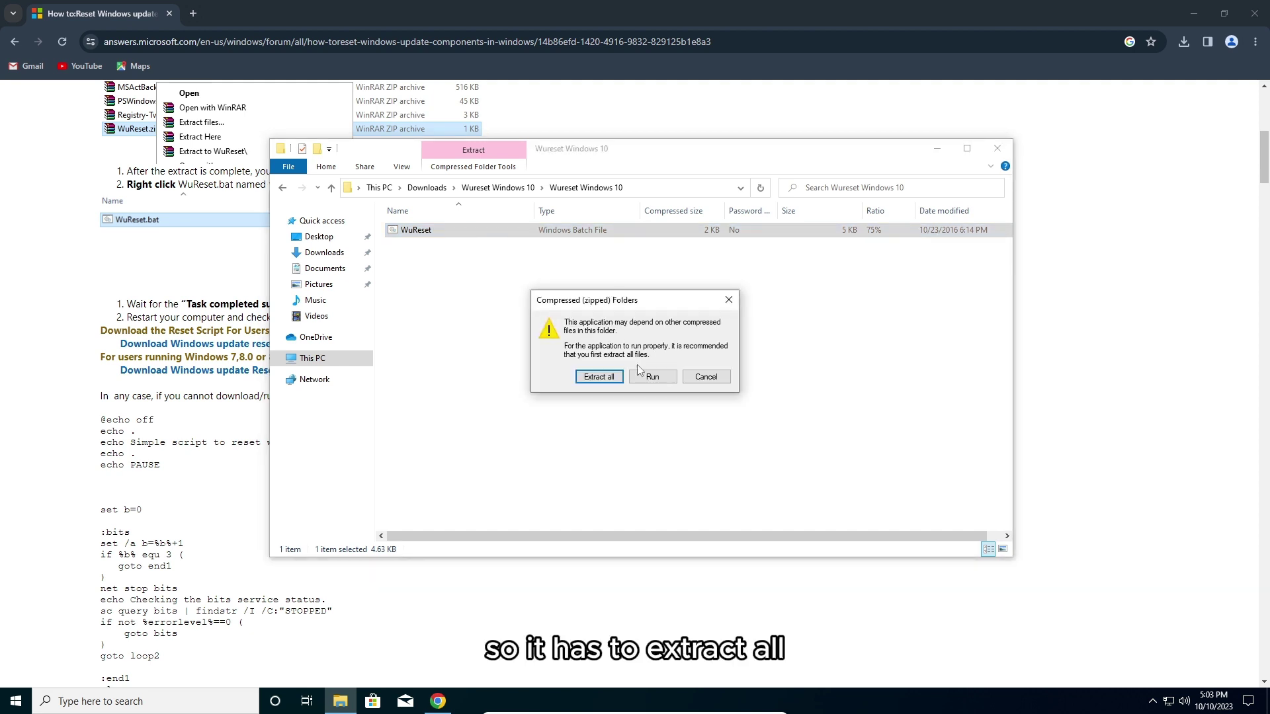
pyautogui.click(596, 379)
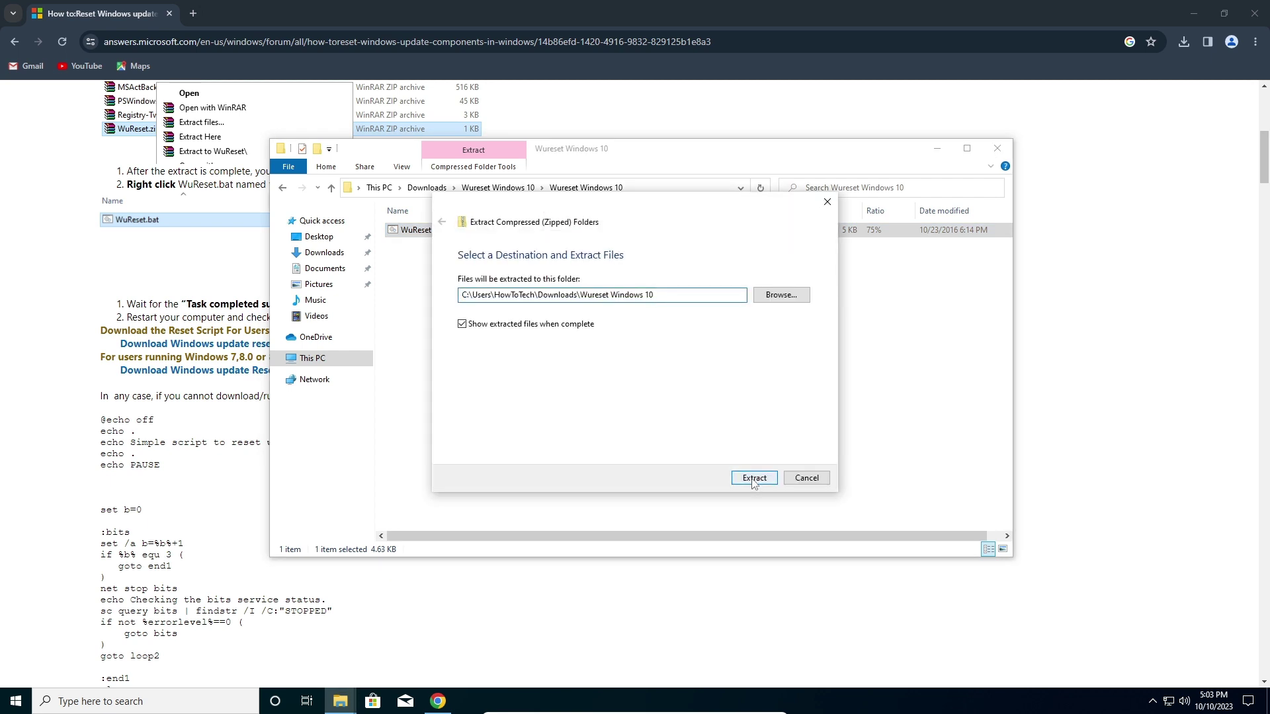
pyautogui.click(753, 478)
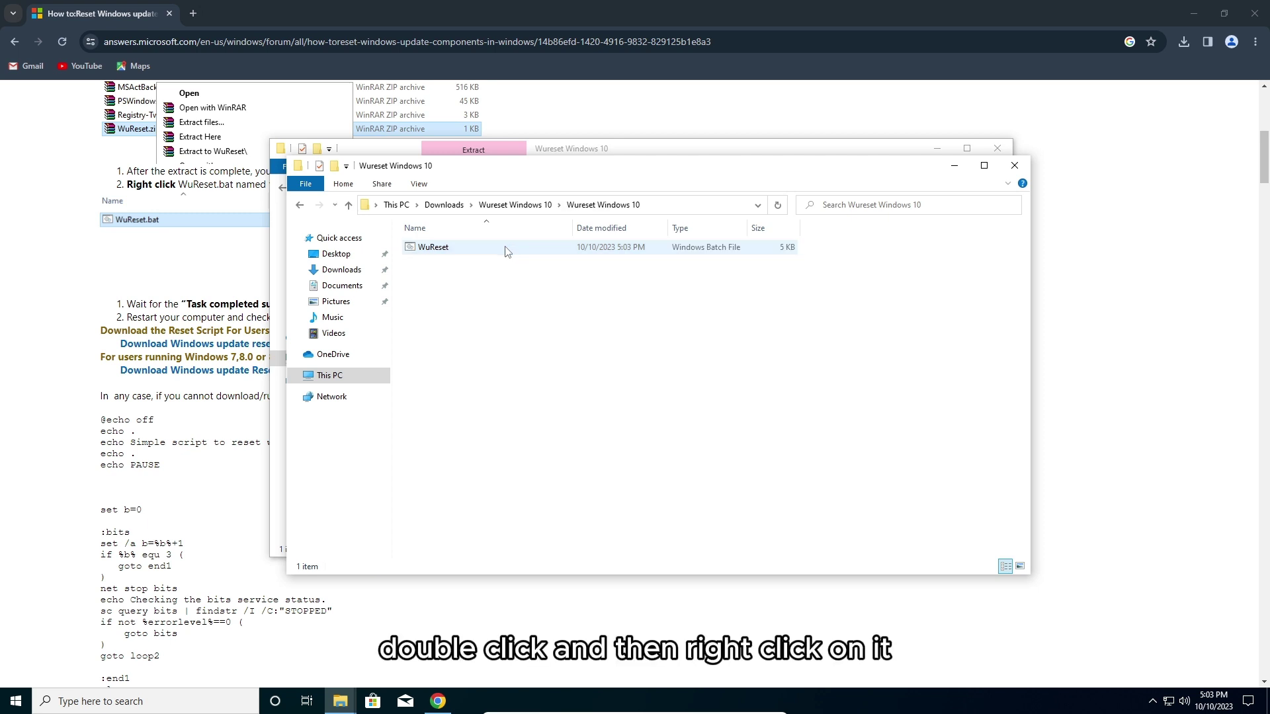
# Step: Run the extracted WuReset.bat as administrator, bringing up the UAC prompt
pyautogui.doubleClick(464, 248)
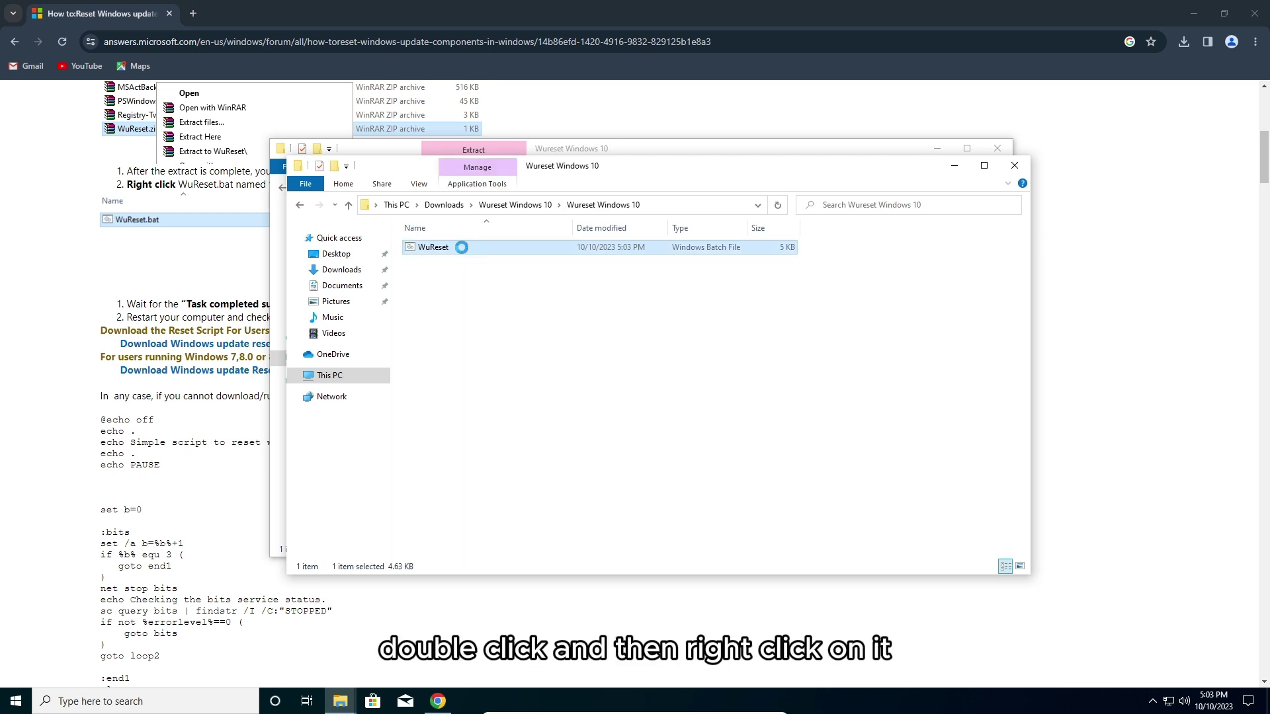
pyautogui.rightClick(462, 248)
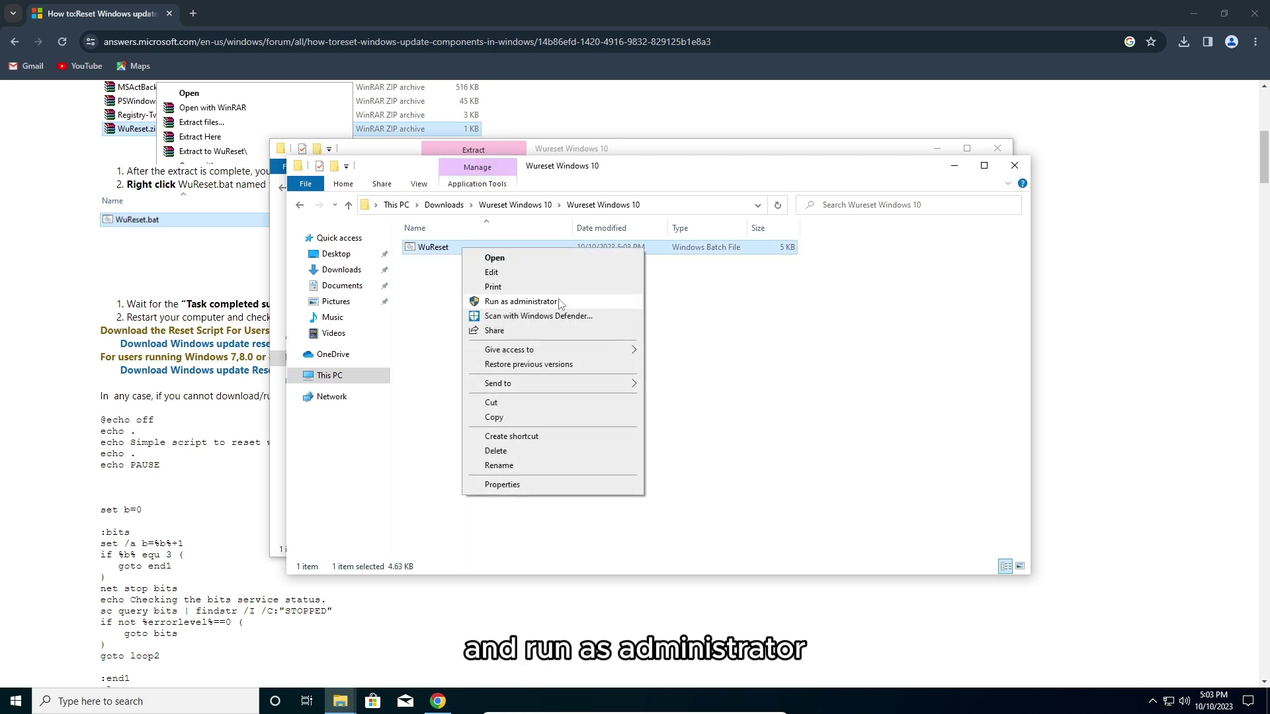
pyautogui.click(498, 300)
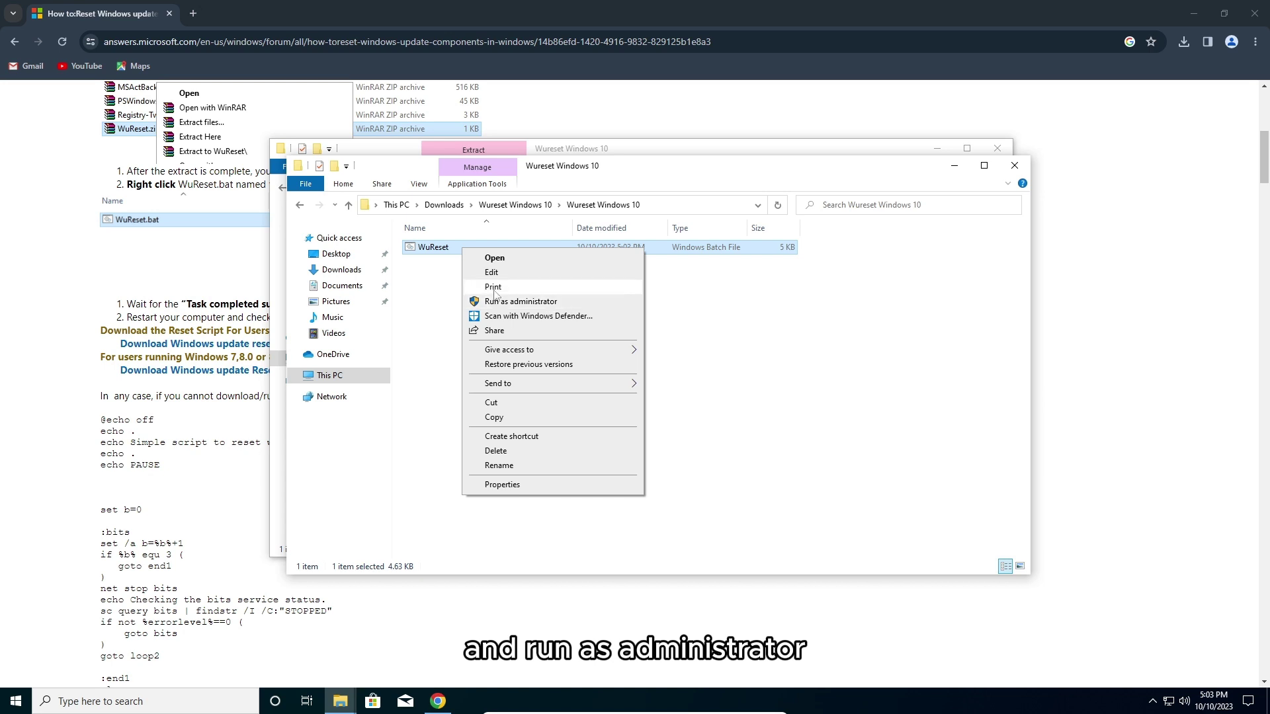
pyautogui.click(451, 250)
pyautogui.rightClick(451, 248)
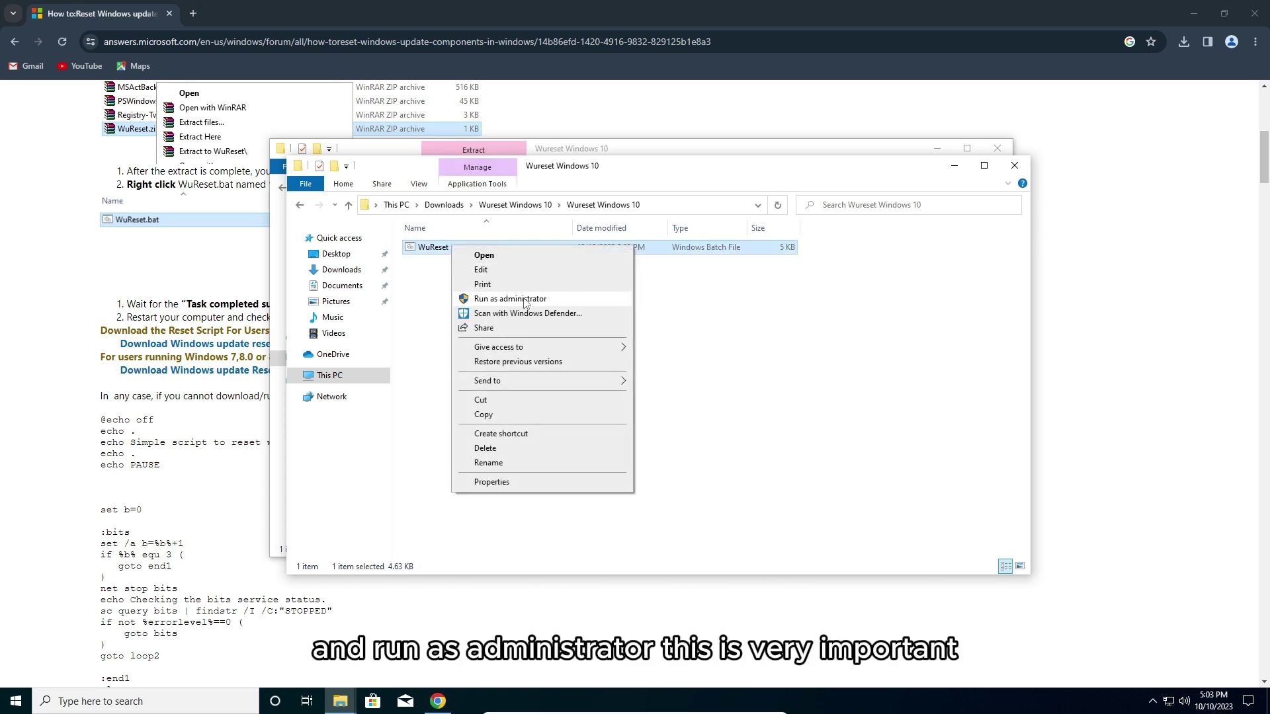
pyautogui.click(604, 298)
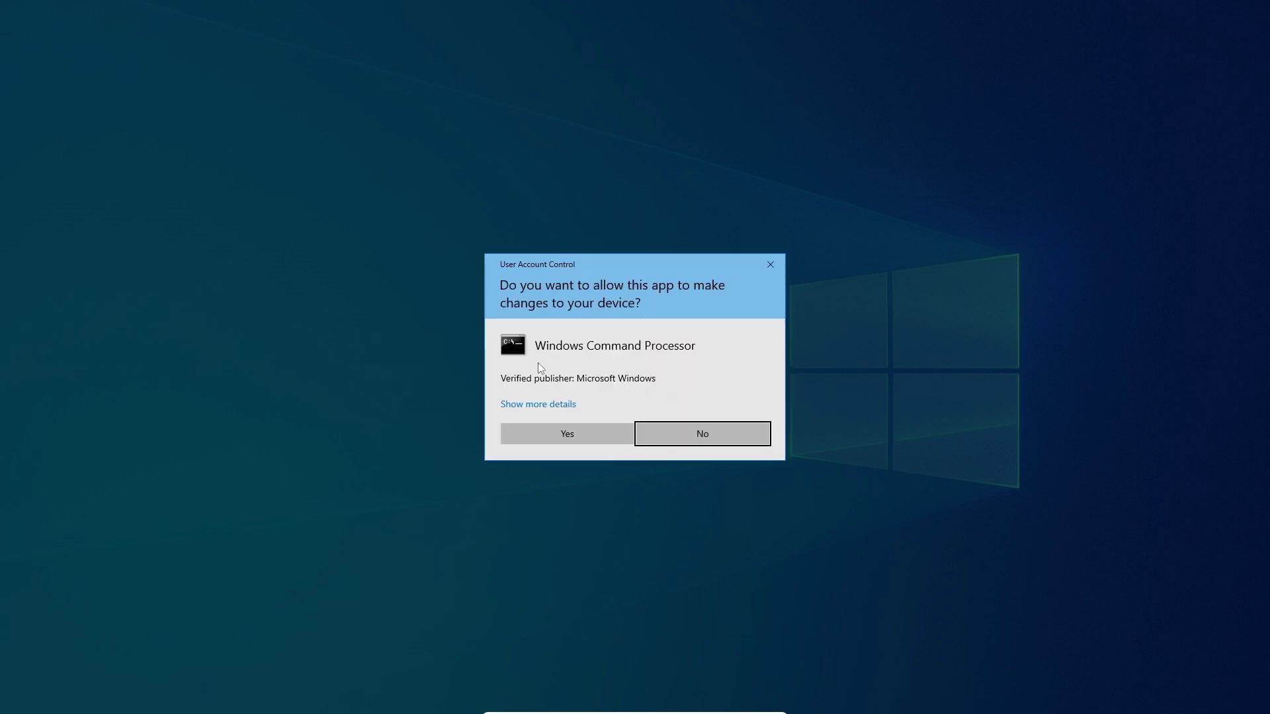
# Step: Allow the script in UAC, let it run to 'Task completed', then close the console
pyautogui.click(584, 432)
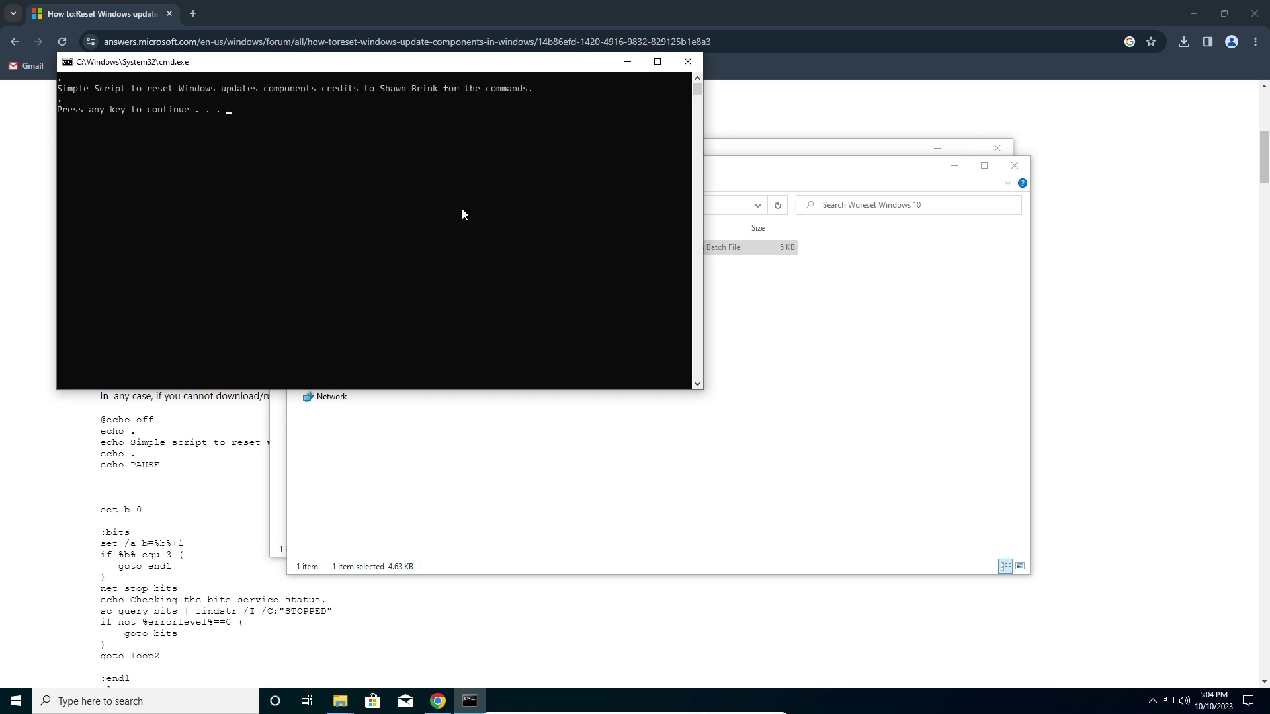
pyautogui.press('Return')
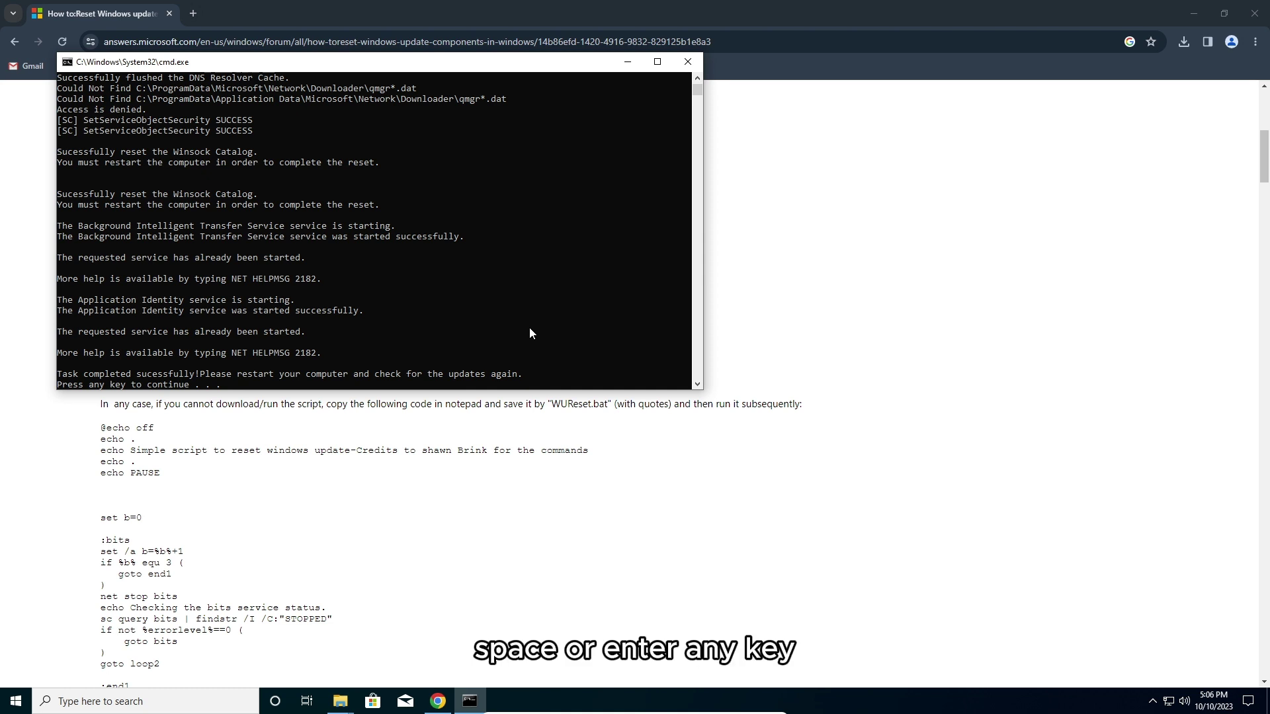
pyautogui.press('space')
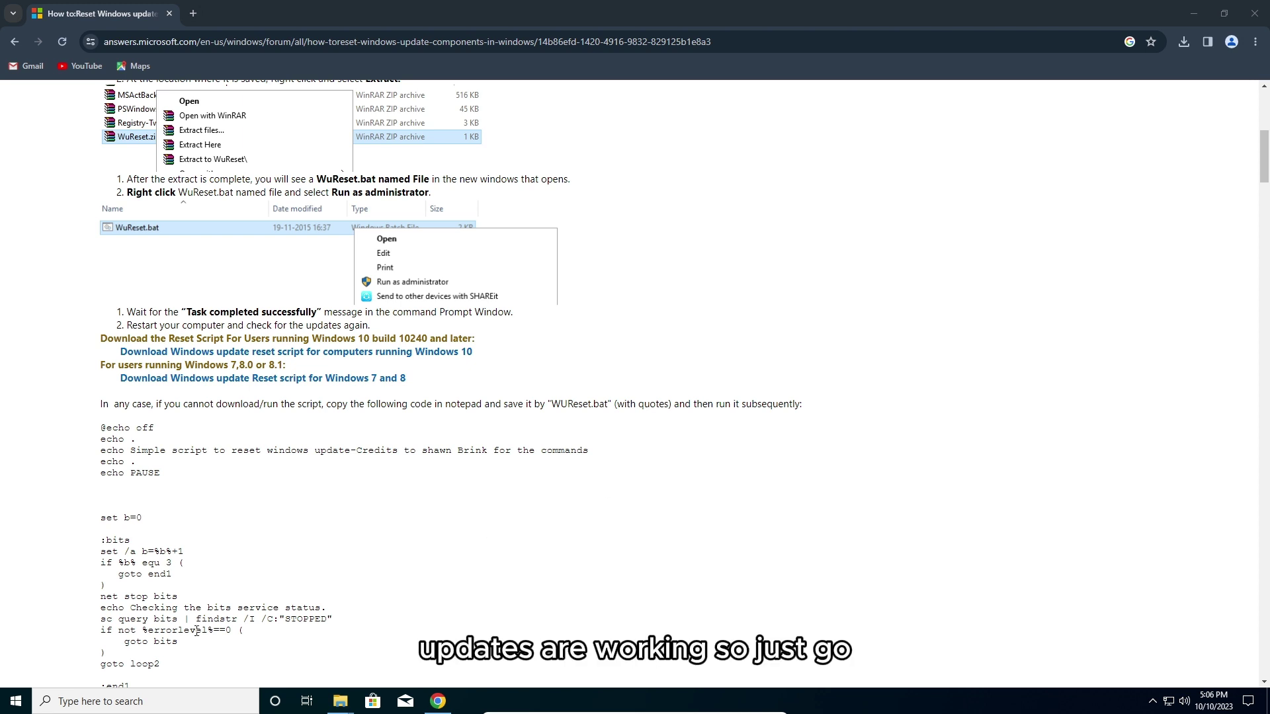
# Step: Search 'updates' from Start and launch the Check for updates settings page
pyautogui.click(16, 702)
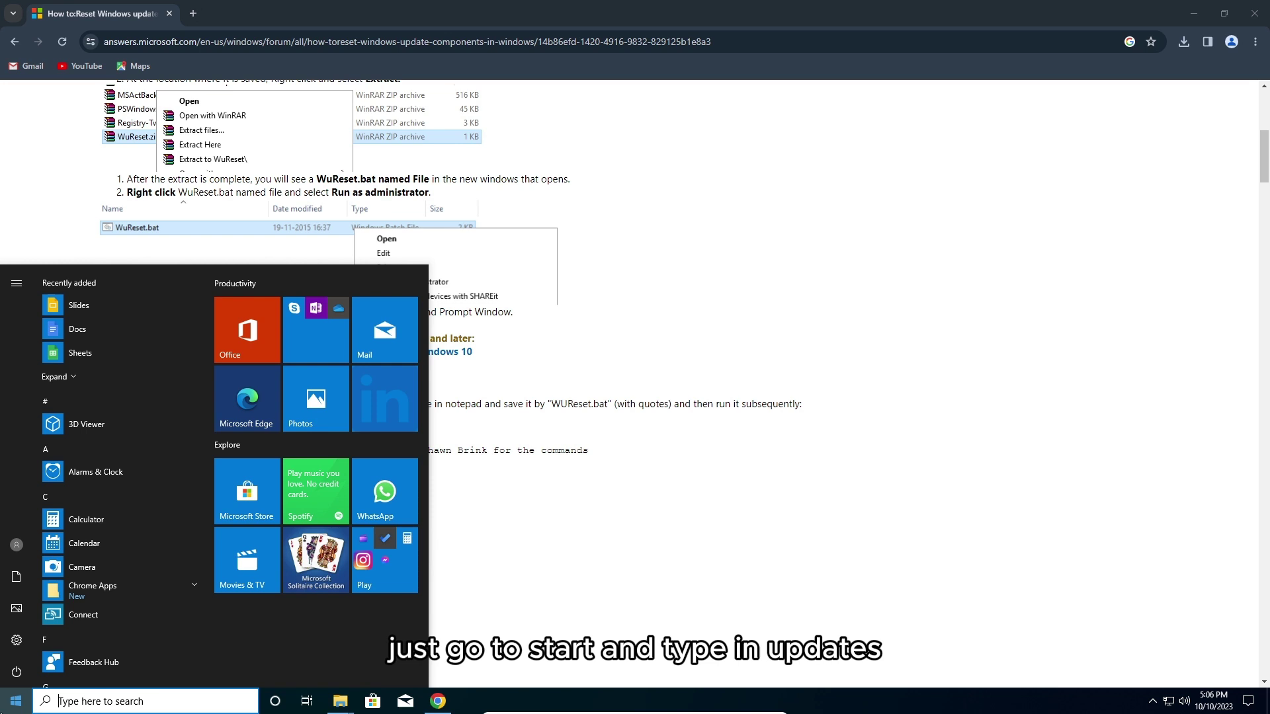
pyautogui.write('updates')
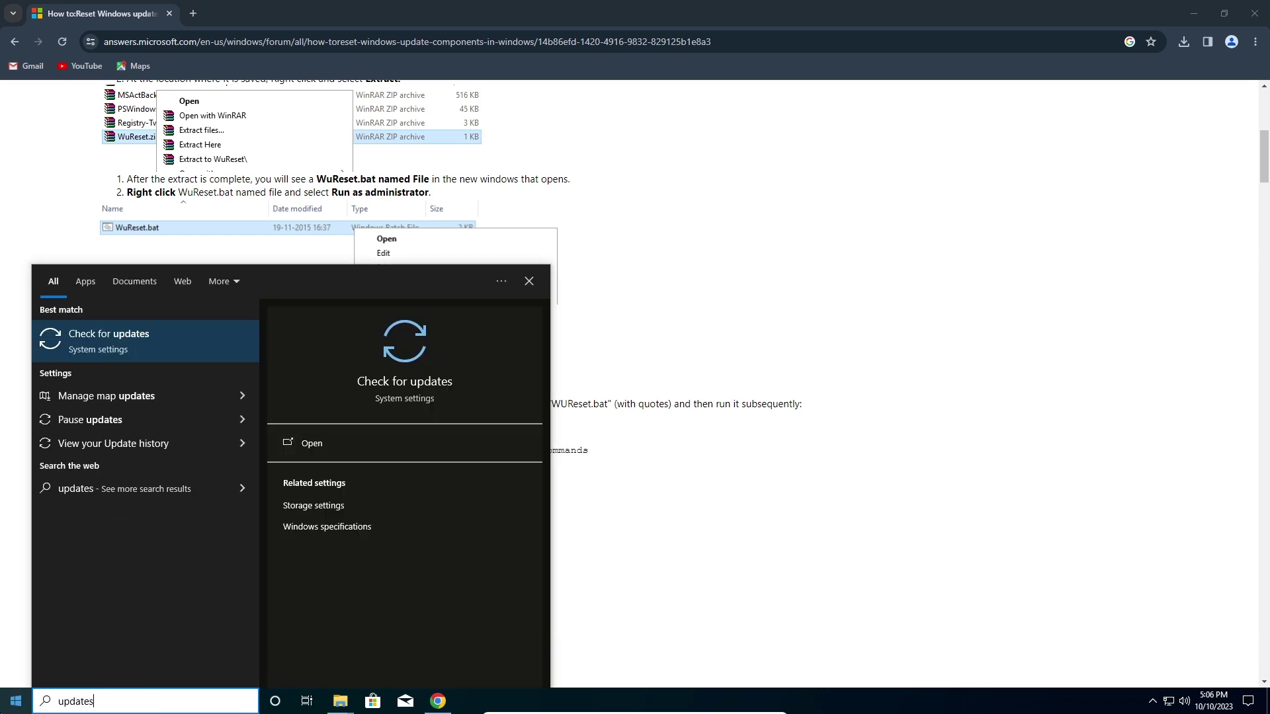
pyautogui.click(162, 346)
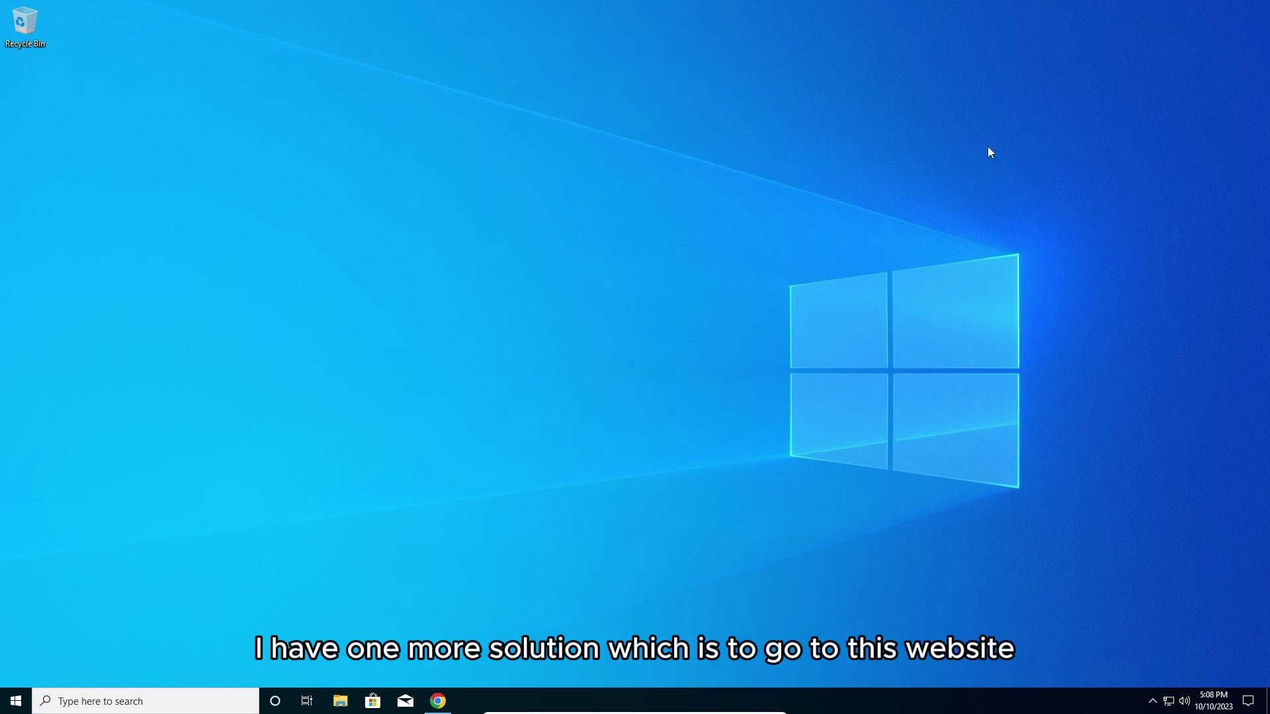
# Step: On Microsoft's Download Windows 10 page in Chrome, download the Update Assistant via Update now
pyautogui.click(438, 701)
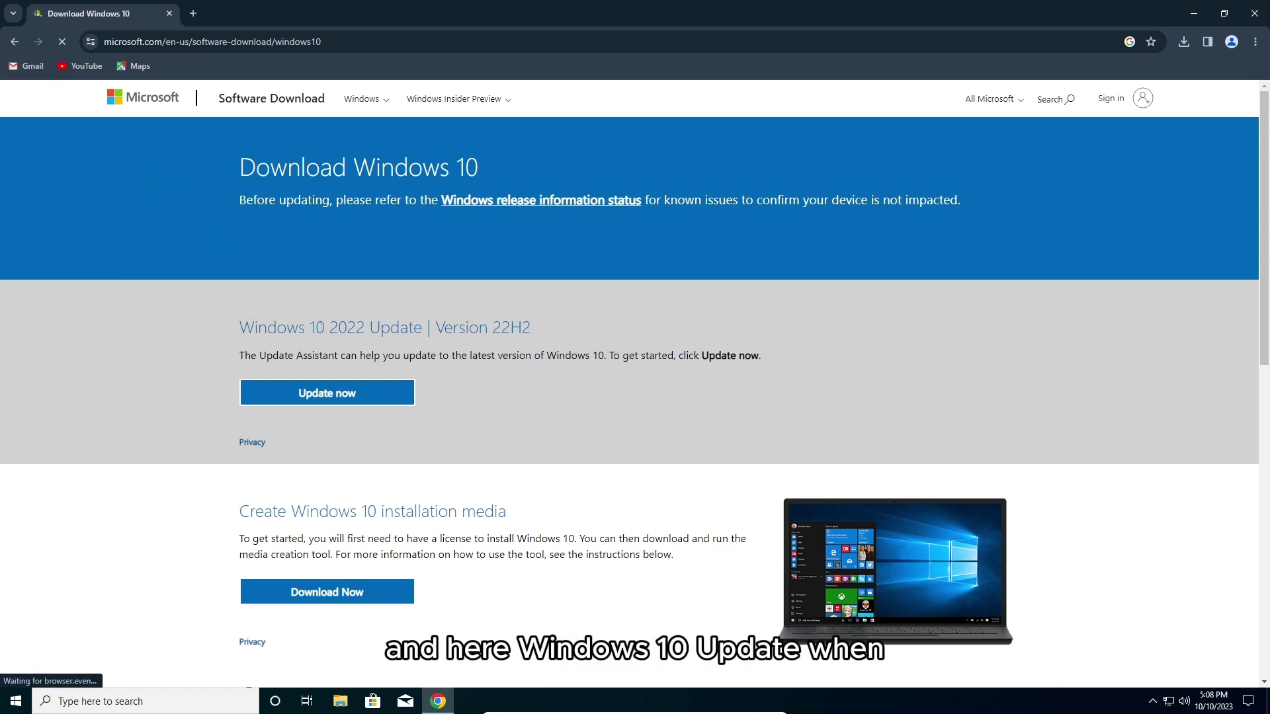
pyautogui.moveTo(374, 328); pyautogui.dragTo(239, 327)
pyautogui.click(239, 328)
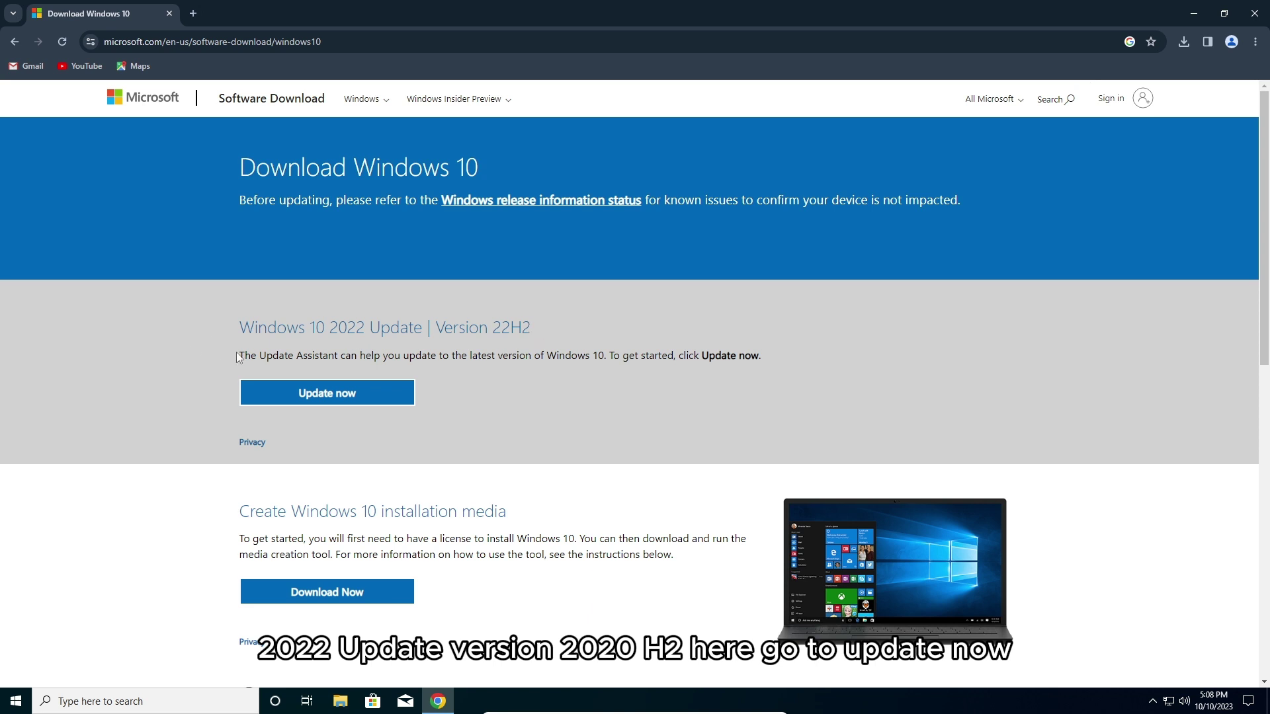
pyautogui.click(377, 398)
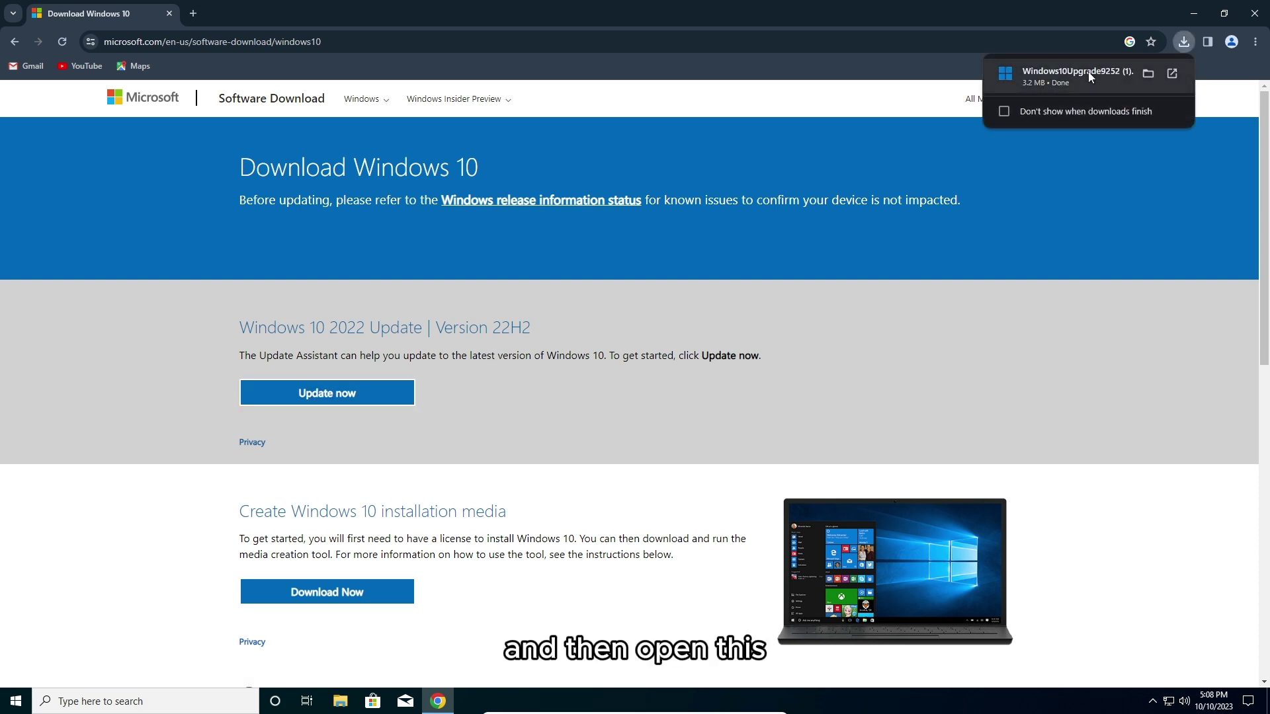
# Step: Run Windows10Upgrade with UAC approval, pass the compatibility check and begin downloading version 22H2
pyautogui.click(1108, 79)
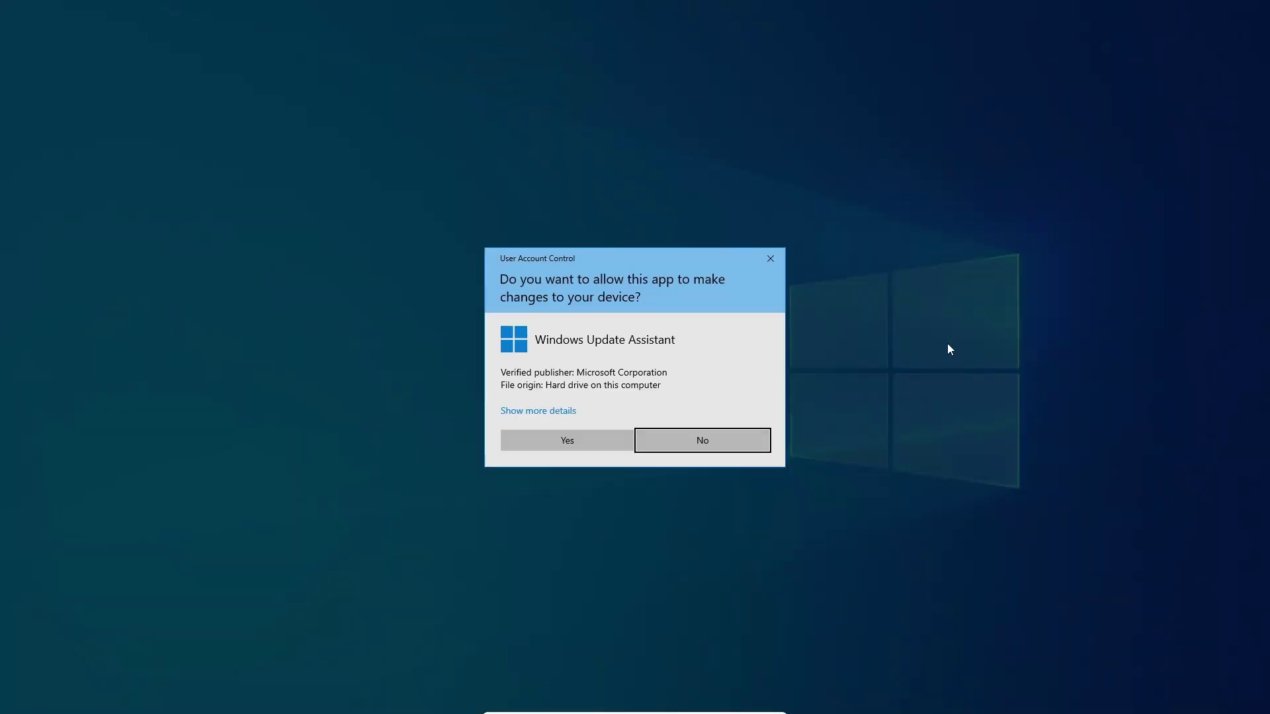
pyautogui.click(580, 444)
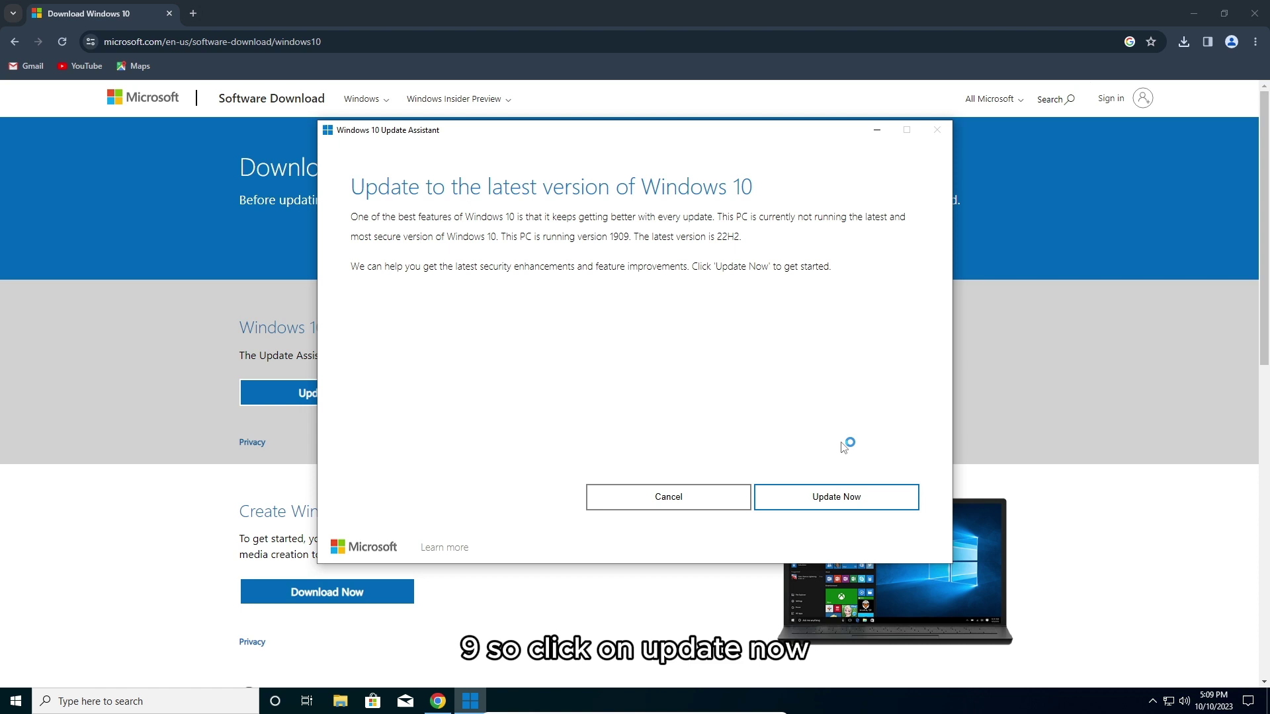
pyautogui.click(882, 501)
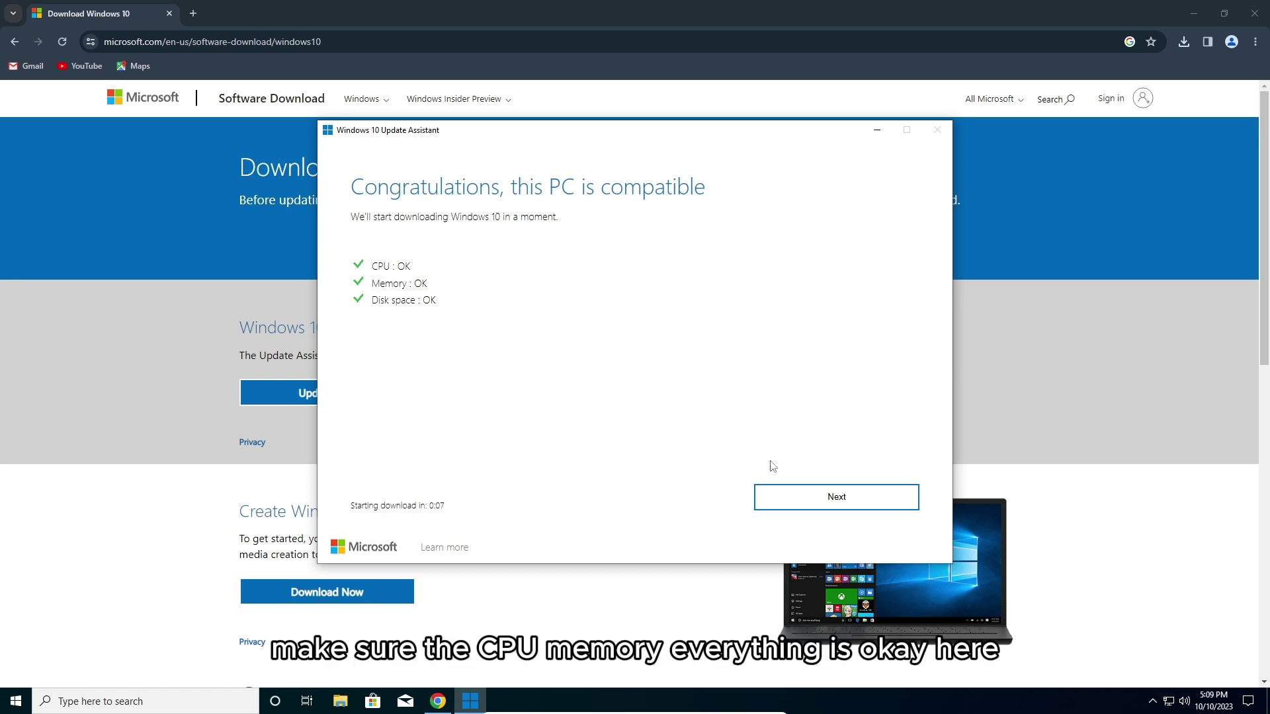
pyautogui.click(872, 497)
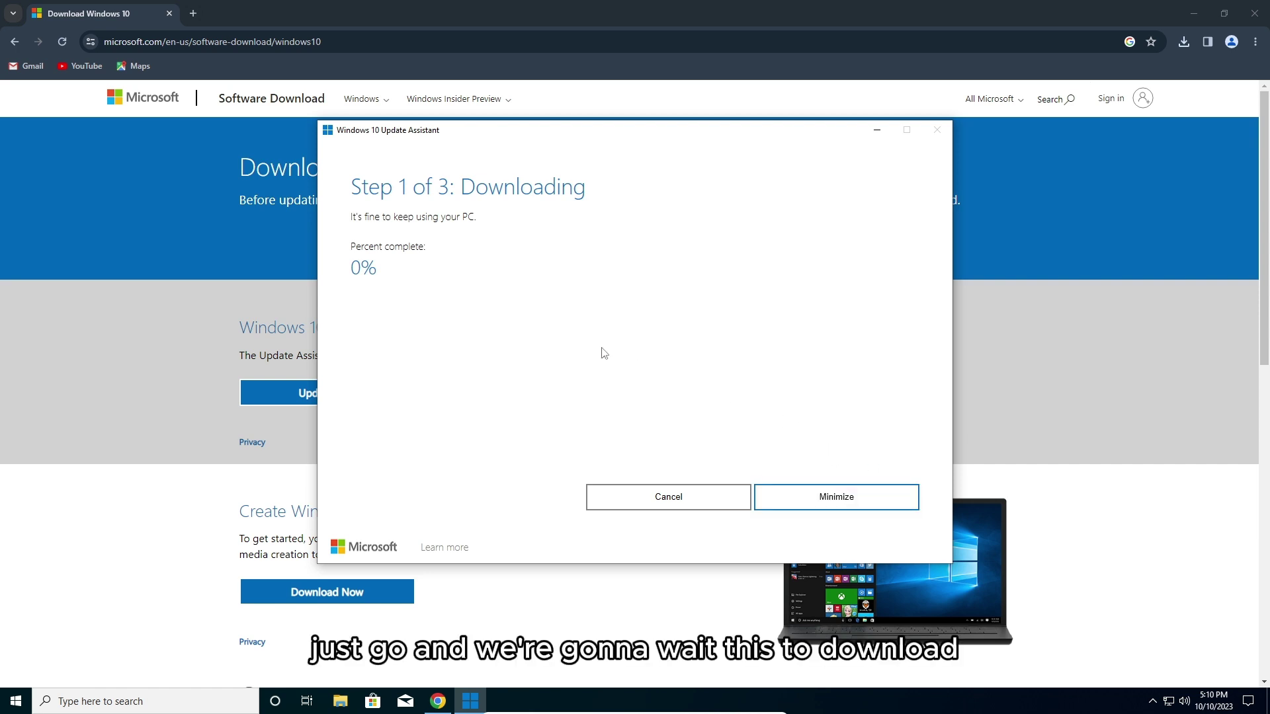